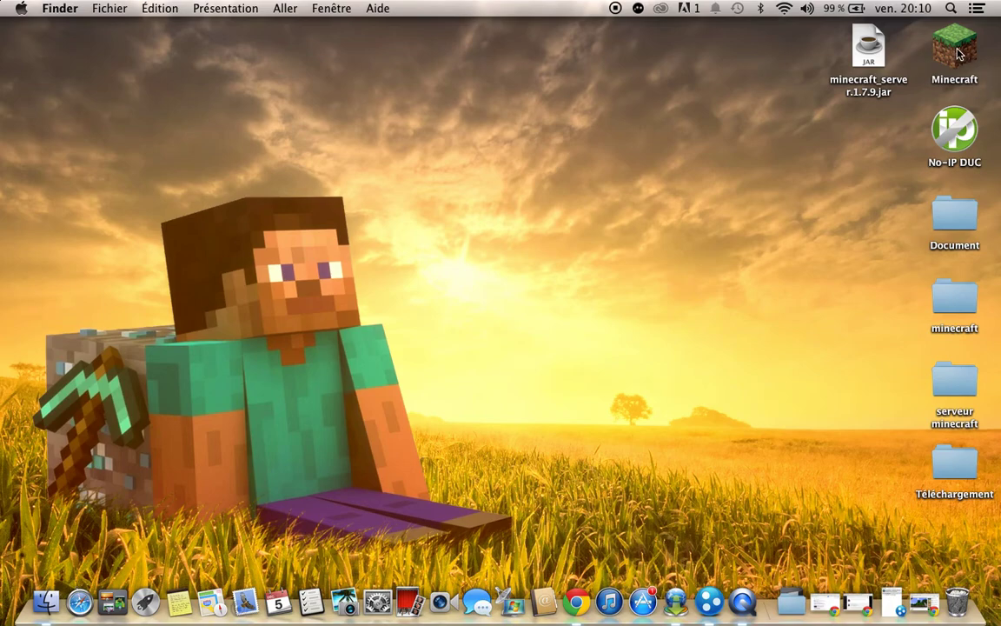
Create a new folder on the desktop named "serveur minecraft 2".
left_click(857, 56)
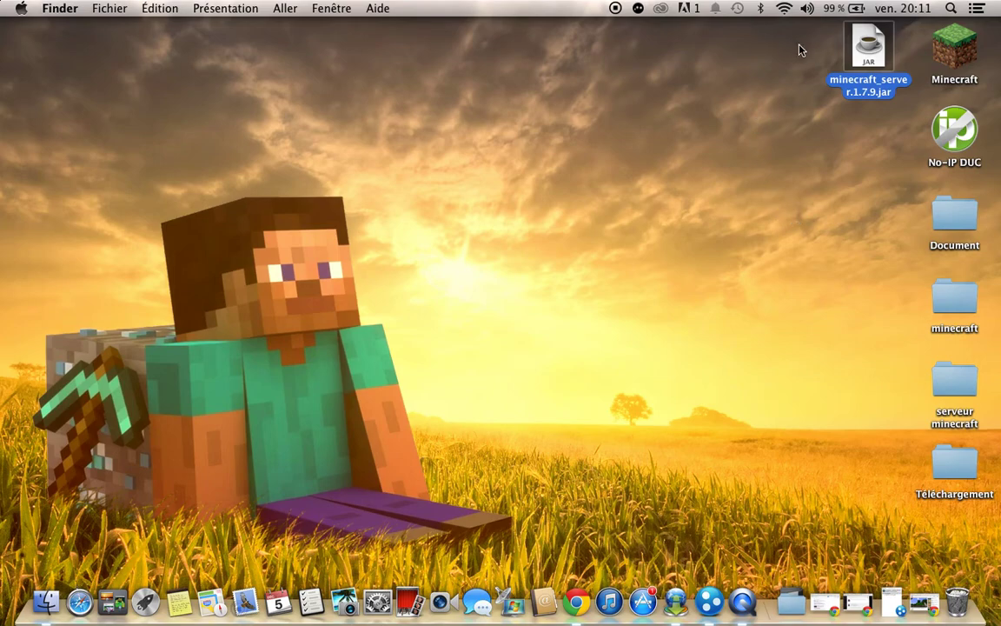
right_click(851, 203)
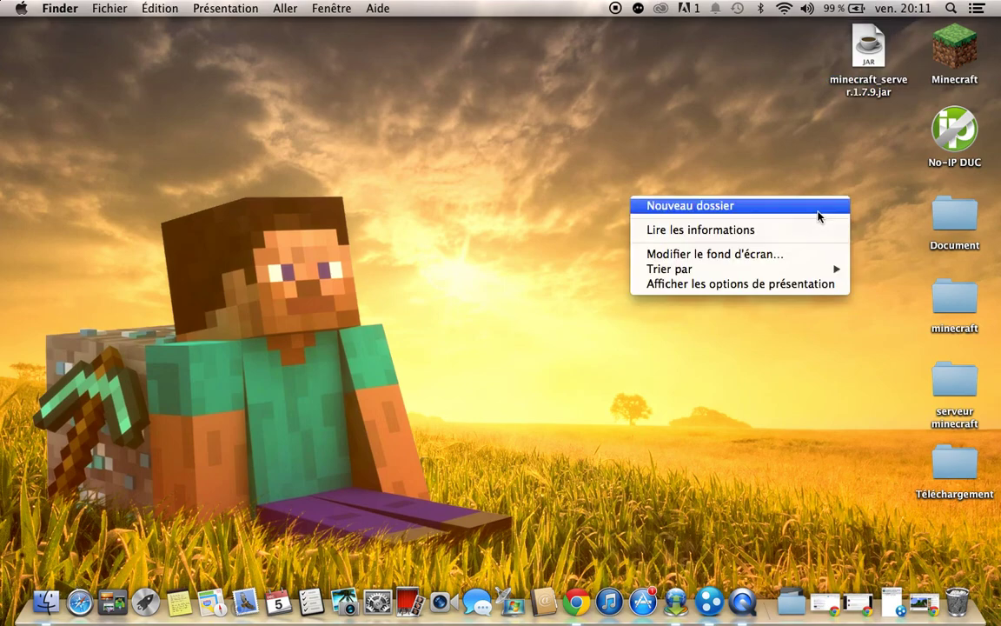
left_click(818, 209)
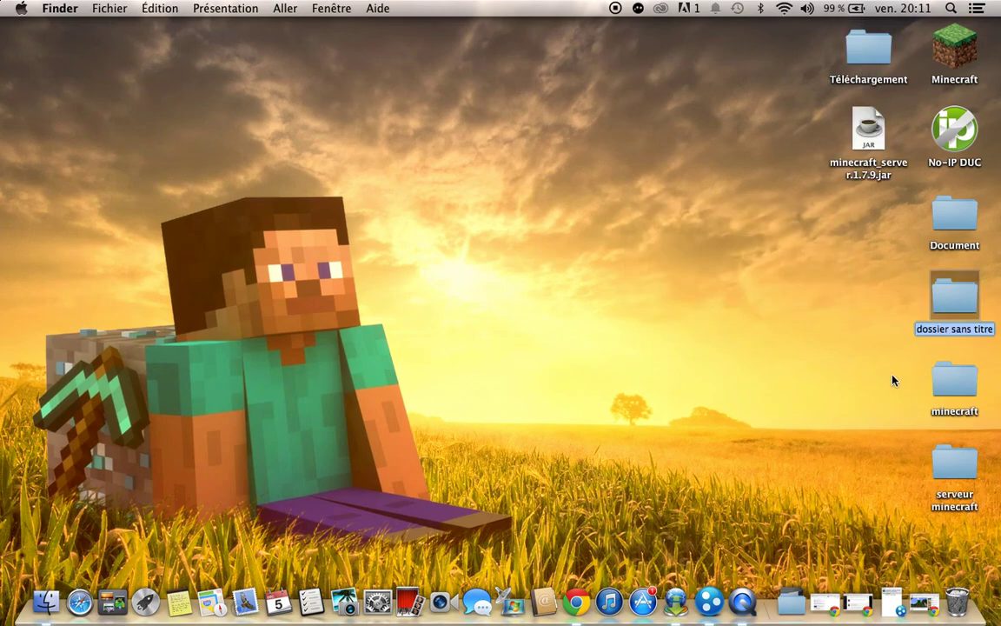
type("serveur minecraft")
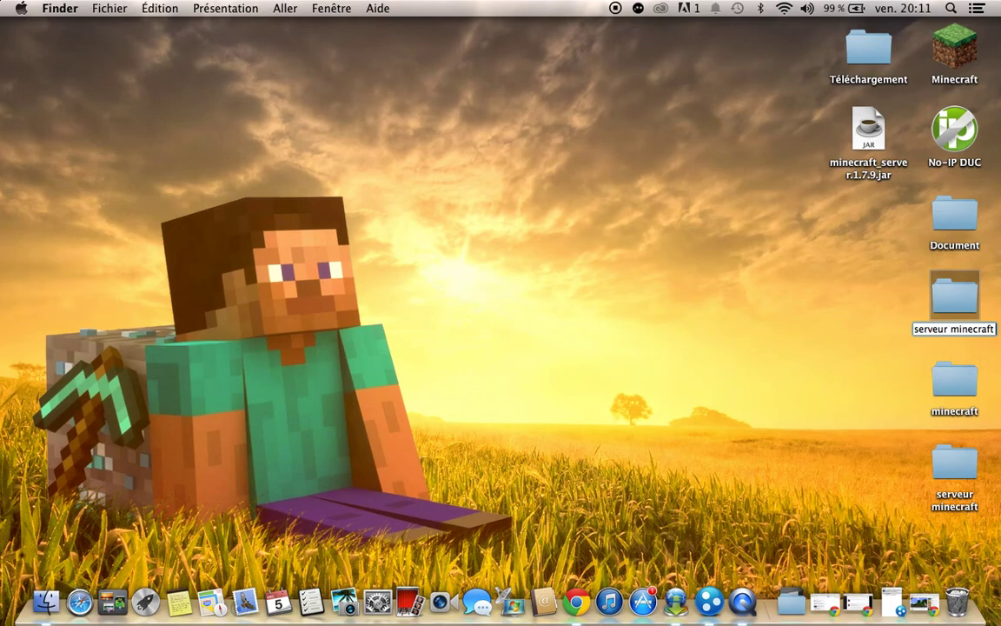
type("2")
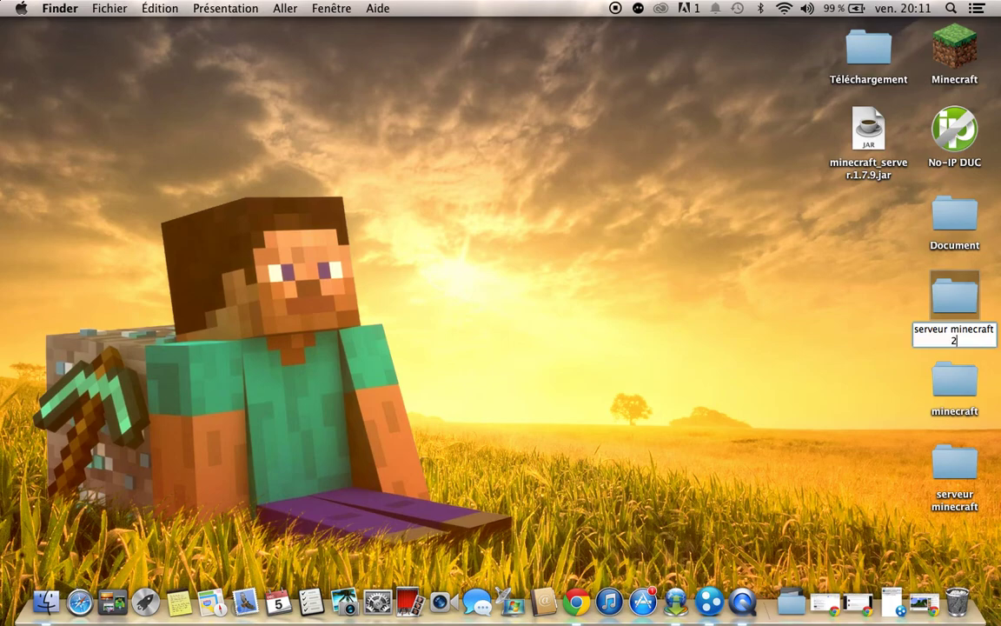
key("Return")
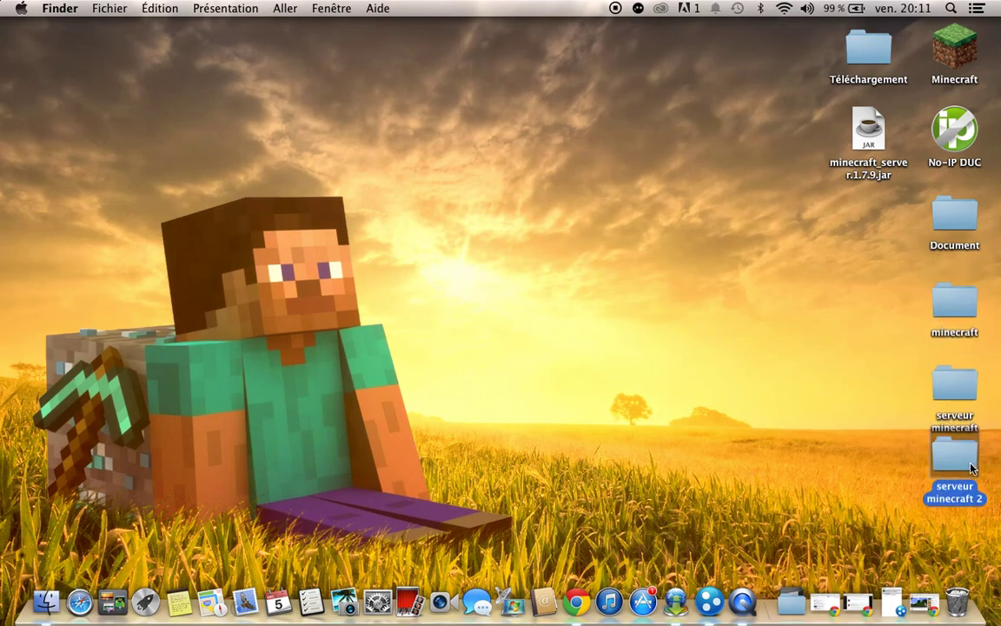
Move minecraft_server.1.7.9.jar from the desktop into the "serveur minecraft 2" folder and open that folder.
left_click(954, 386)
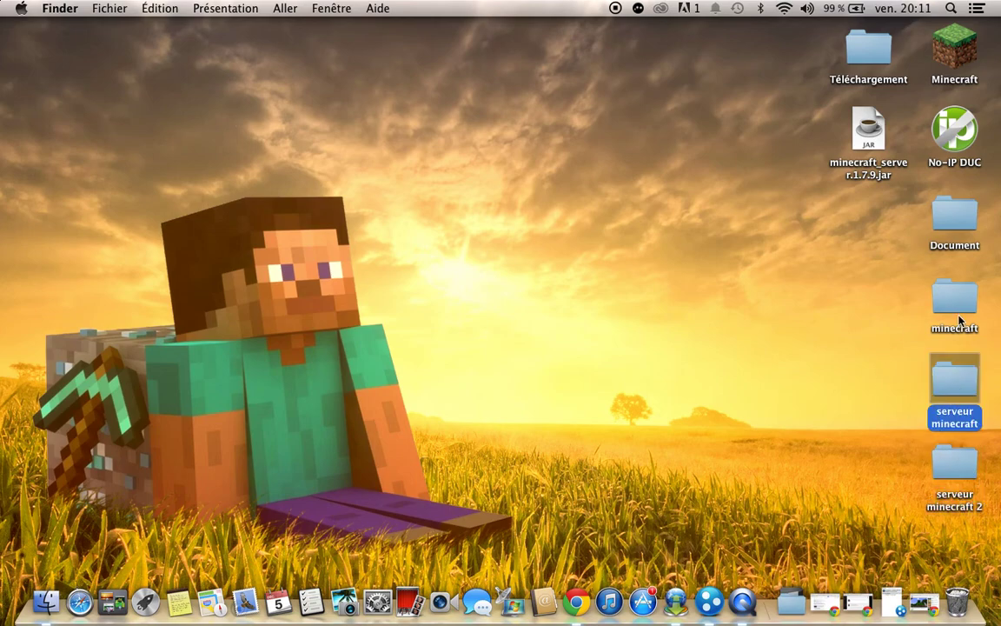
left_click(905, 355)
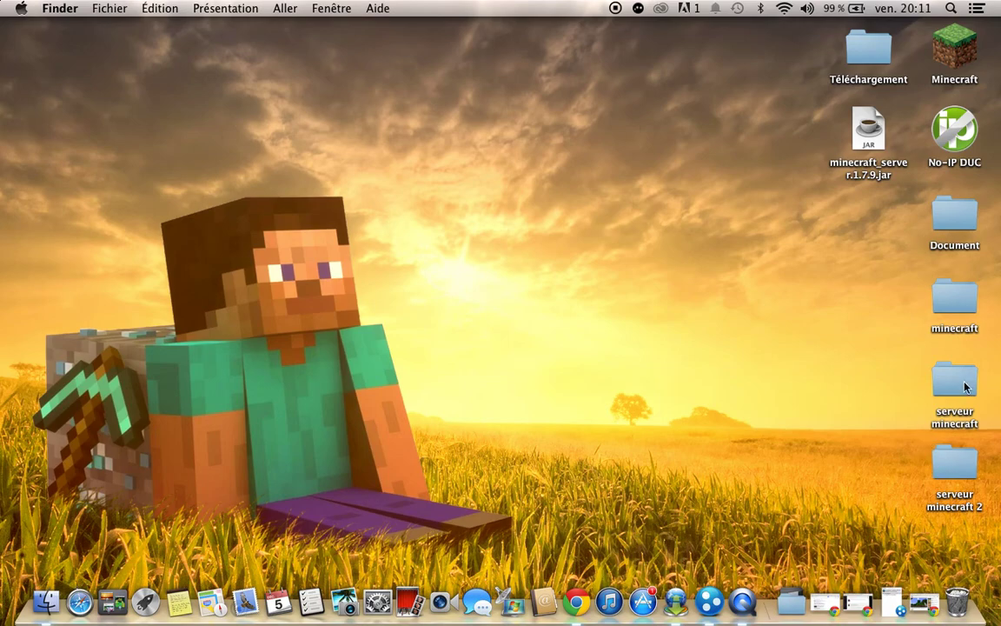
left_click_drag(895, 163, 959, 474)
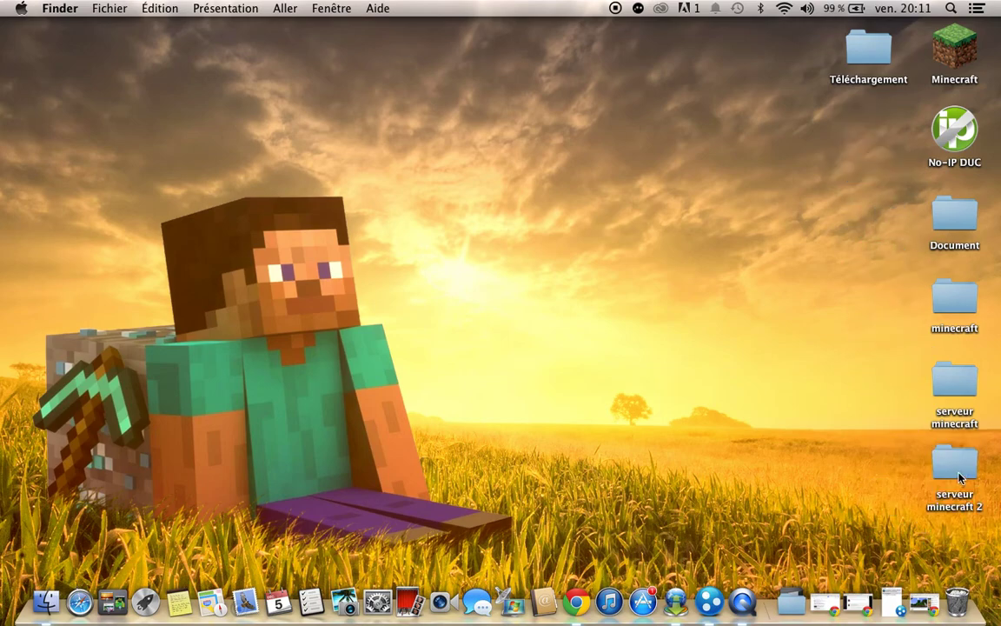
double_click(960, 474)
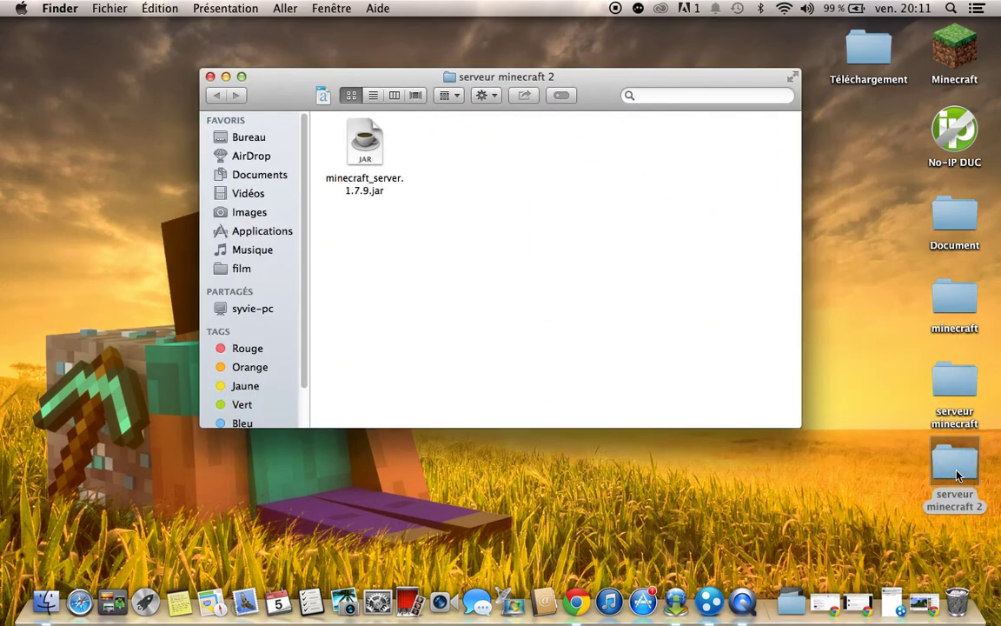
Run minecraft_server.1.7.9.jar to generate the server files and the world folder, and minimise the folder window.
double_click(355, 153)
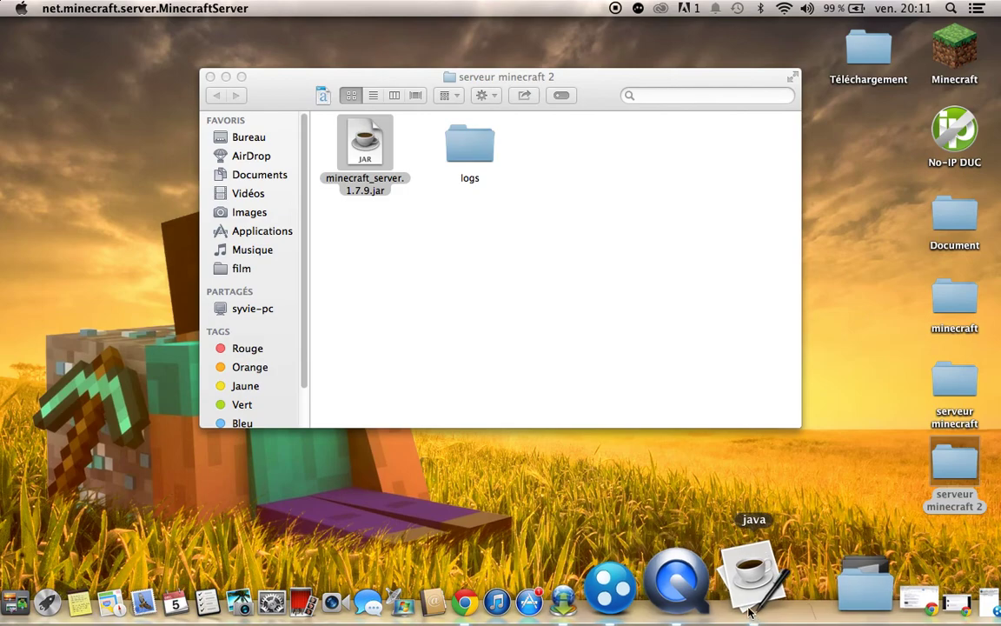
left_click(511, 260)
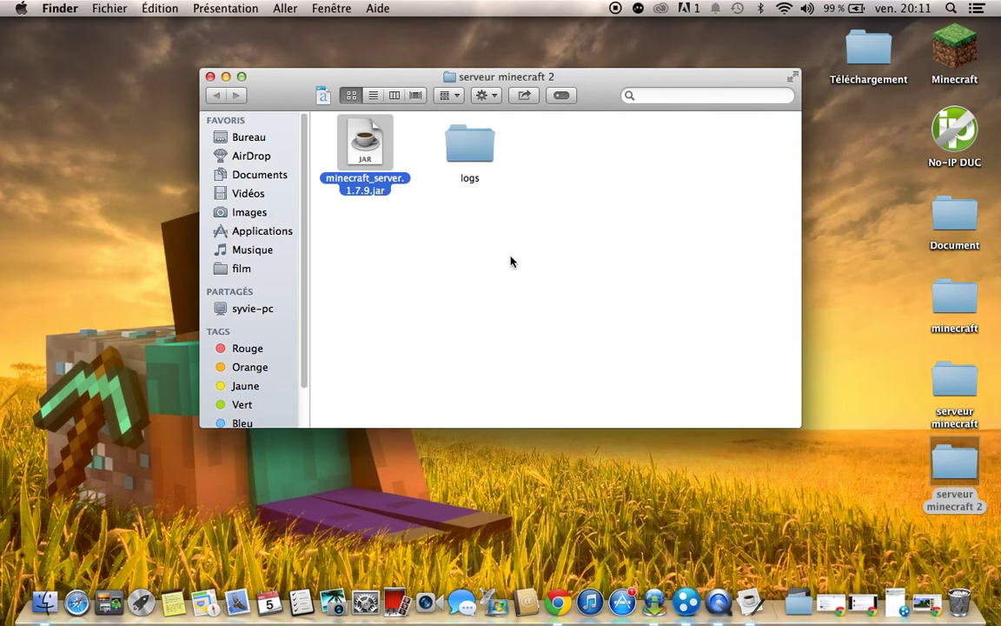
left_click(474, 230)
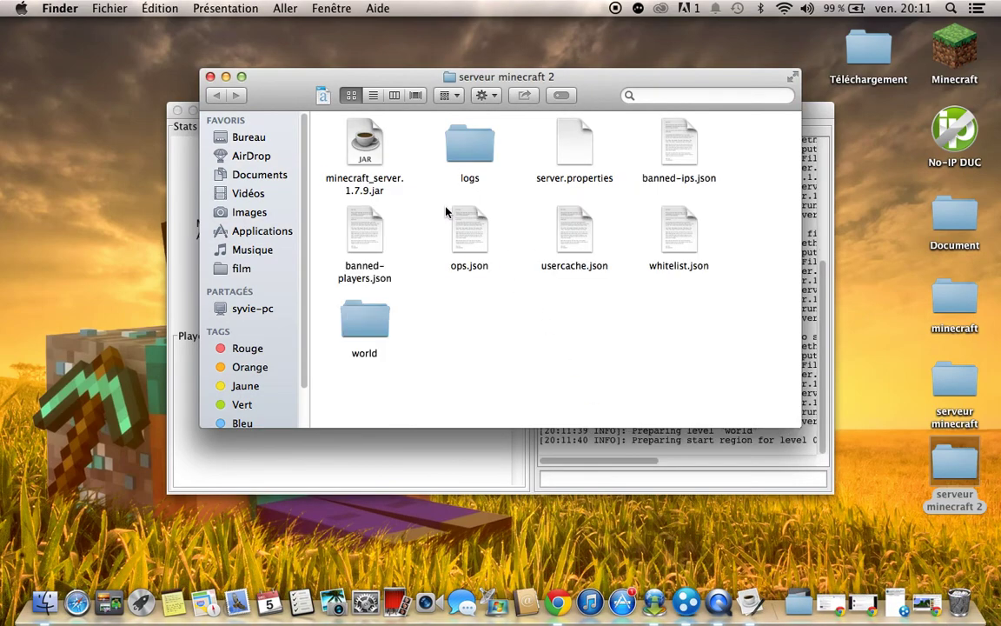
left_click(465, 224)
left_click(494, 348)
mouse_move(429, 370)
left_mouse_down()
mouse_move(678, 380)
mouse_move(430, 371)
left_mouse_up()
left_click(366, 320)
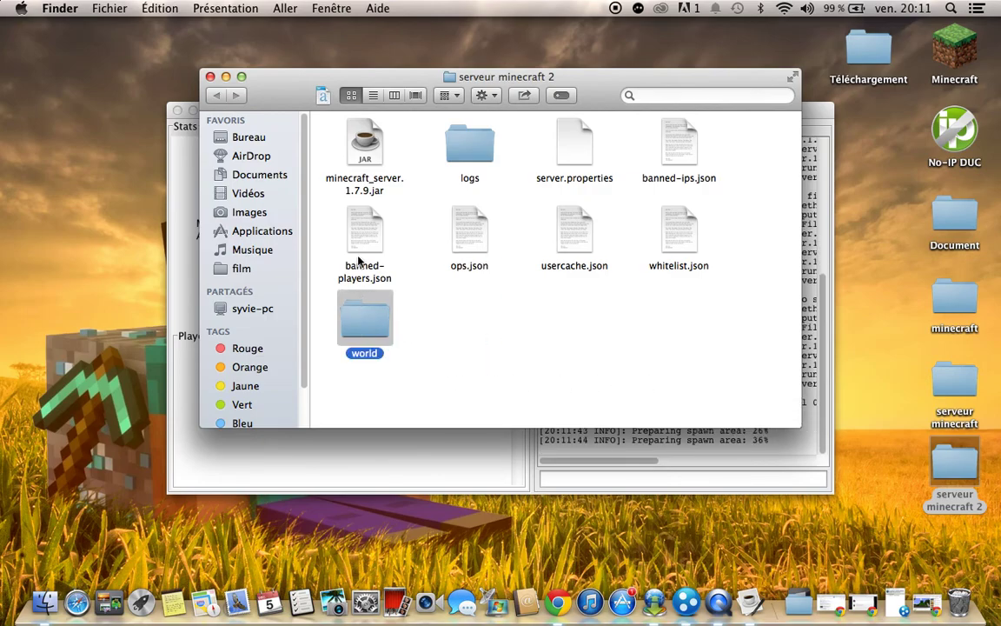
left_click(225, 76)
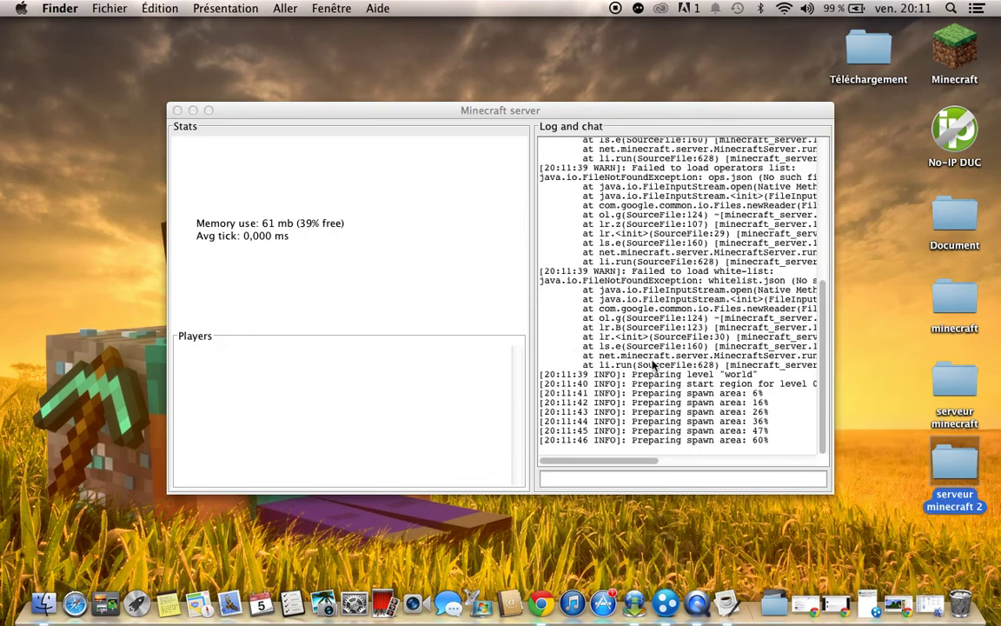
Check in the server log whether the spawn area preparation has finished.
left_click(821, 396)
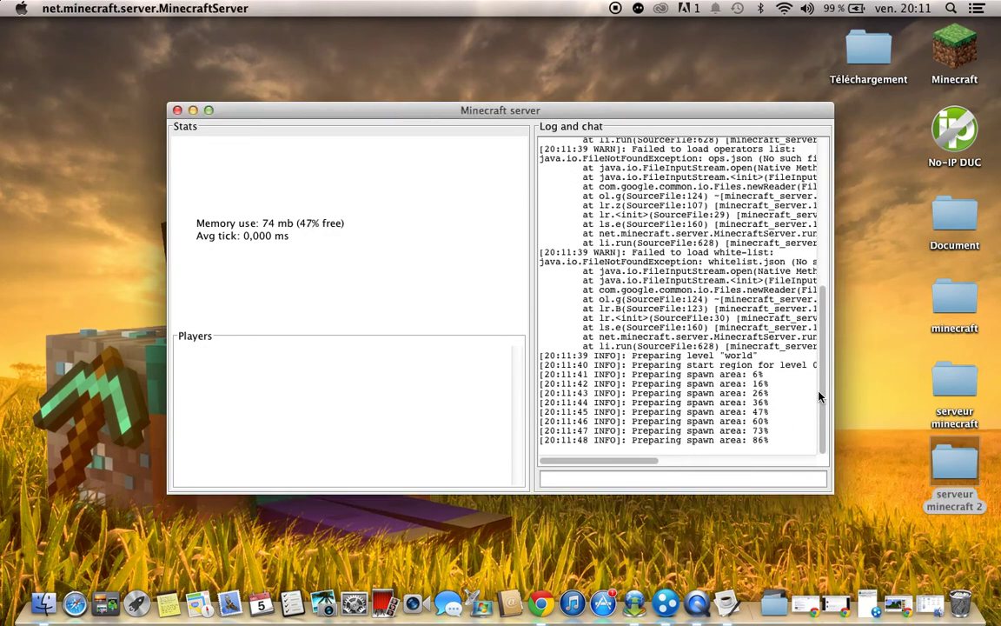
left_click_drag(632, 431, 678, 445)
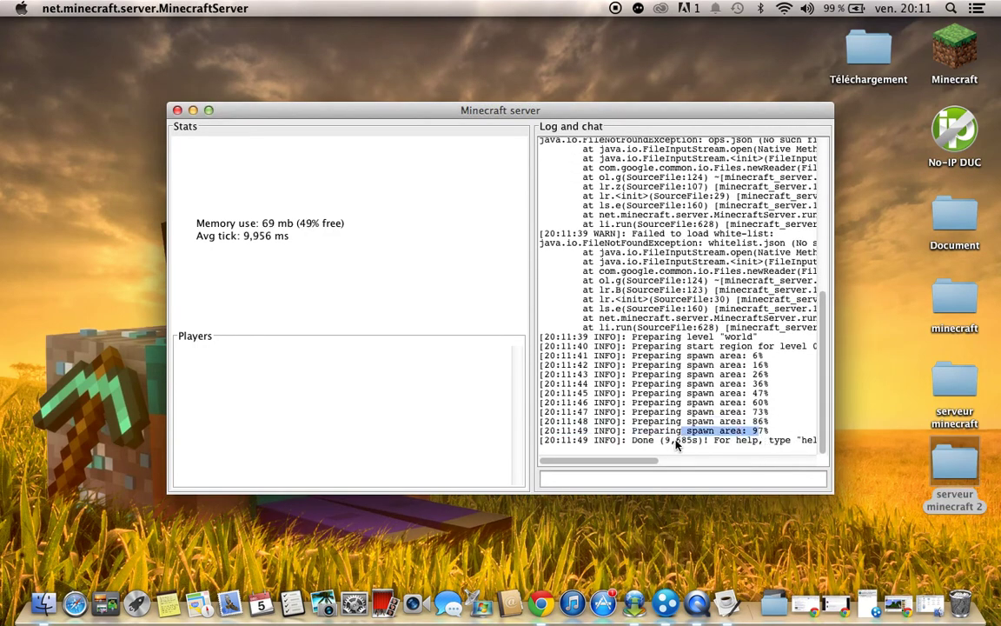
left_click(612, 458)
double_click(642, 441)
Postpone the system update reminder until tomorrow and minimise the Minecraft server window.
left_click(953, 62)
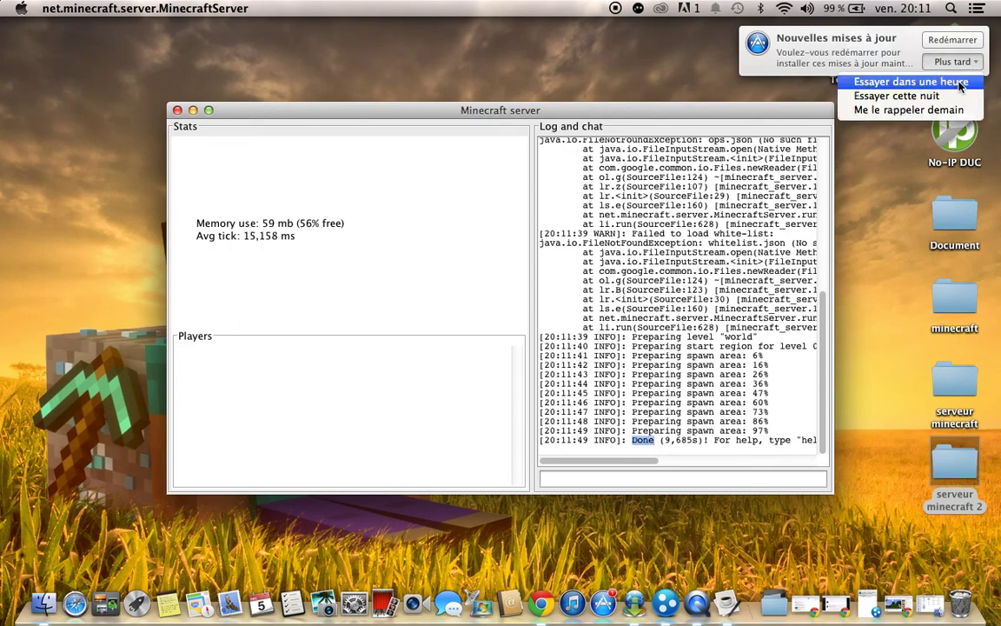
left_click(956, 111)
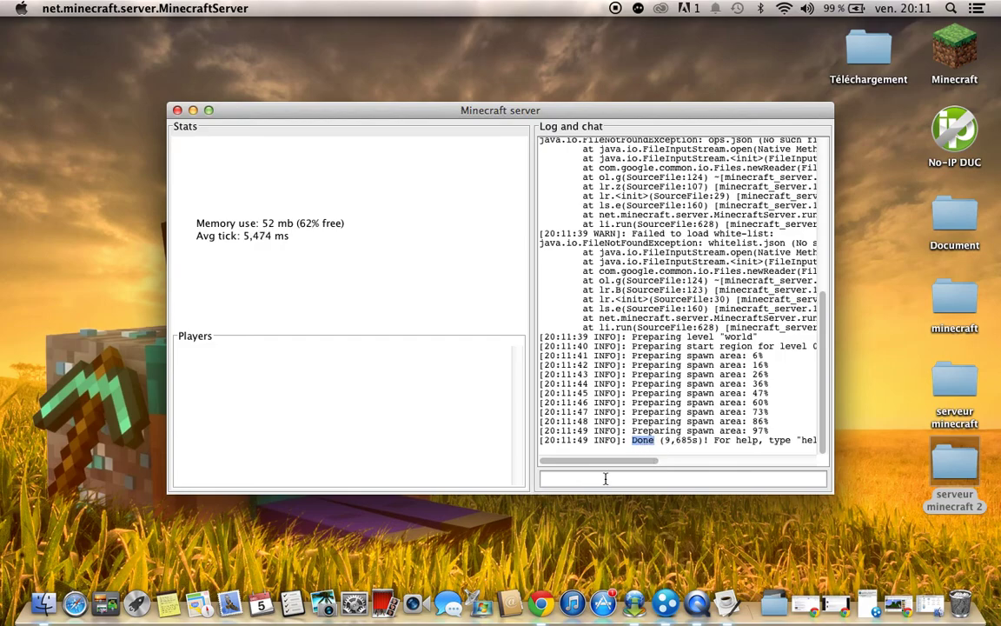
left_click(193, 111)
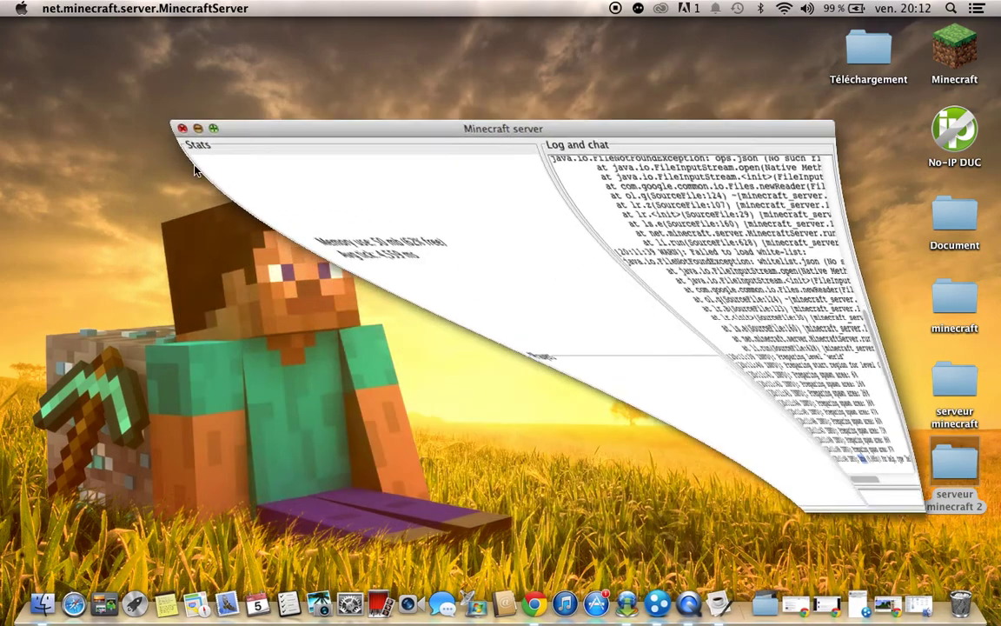
Open the Minecraft launcher from the desktop and minimise the server window covering it.
right_click(950, 46)
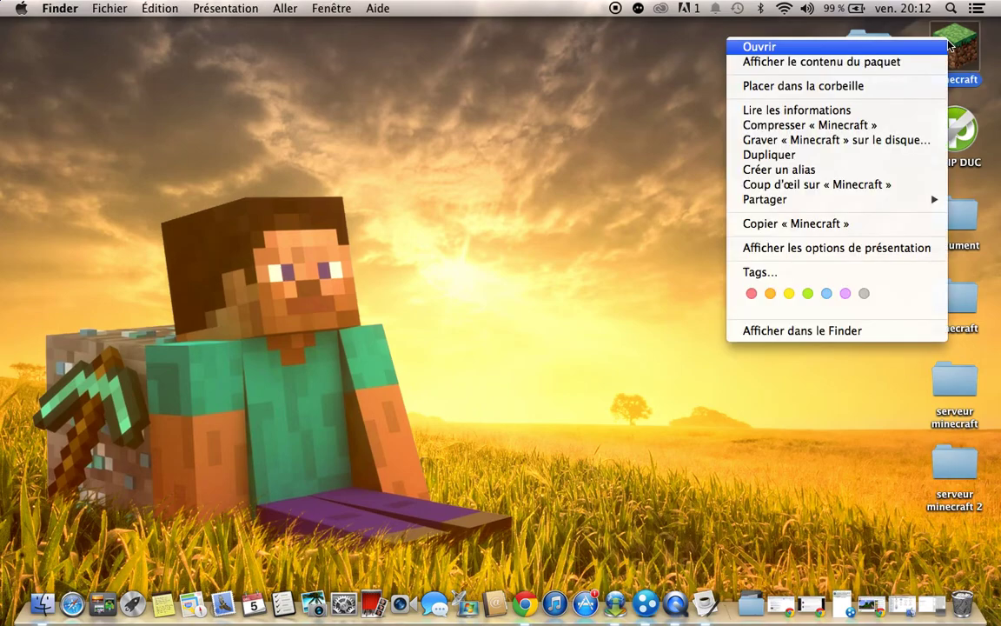
left_click(836, 43)
left_click(91, 93)
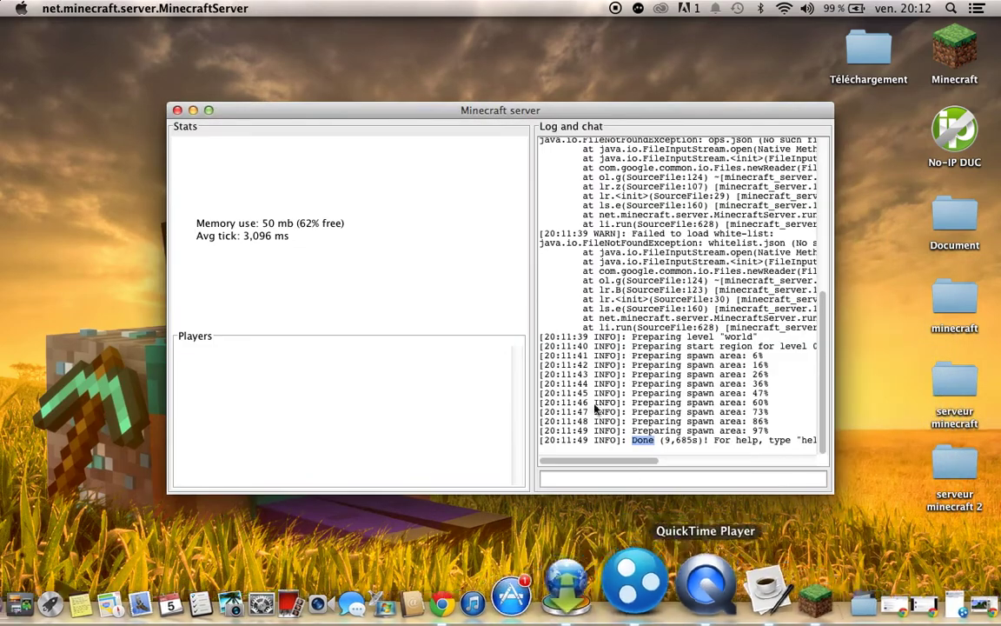
left_click_drag(661, 290, 577, 290)
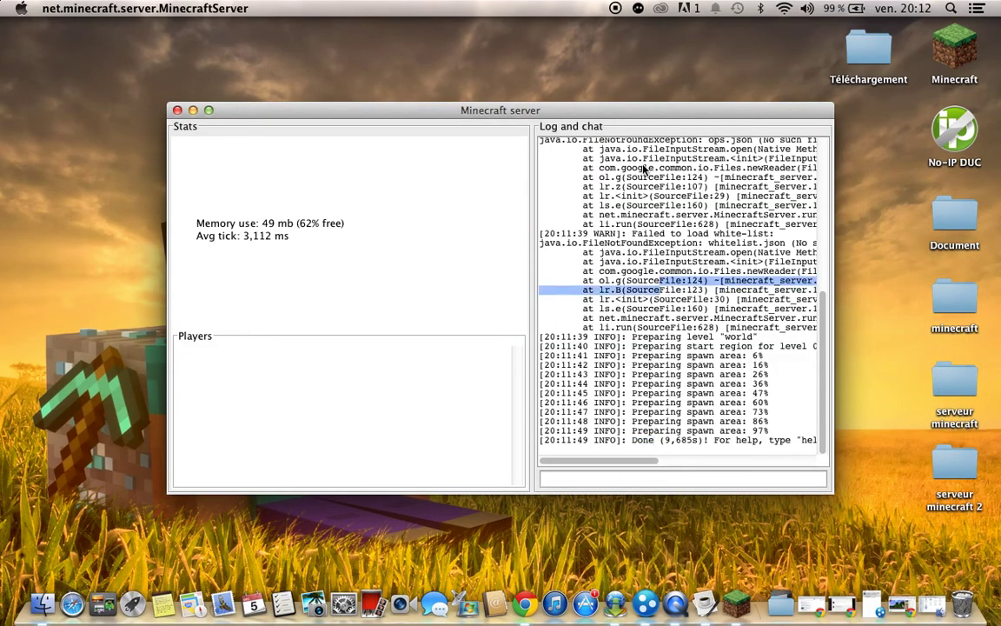
left_click_drag(711, 224, 720, 224)
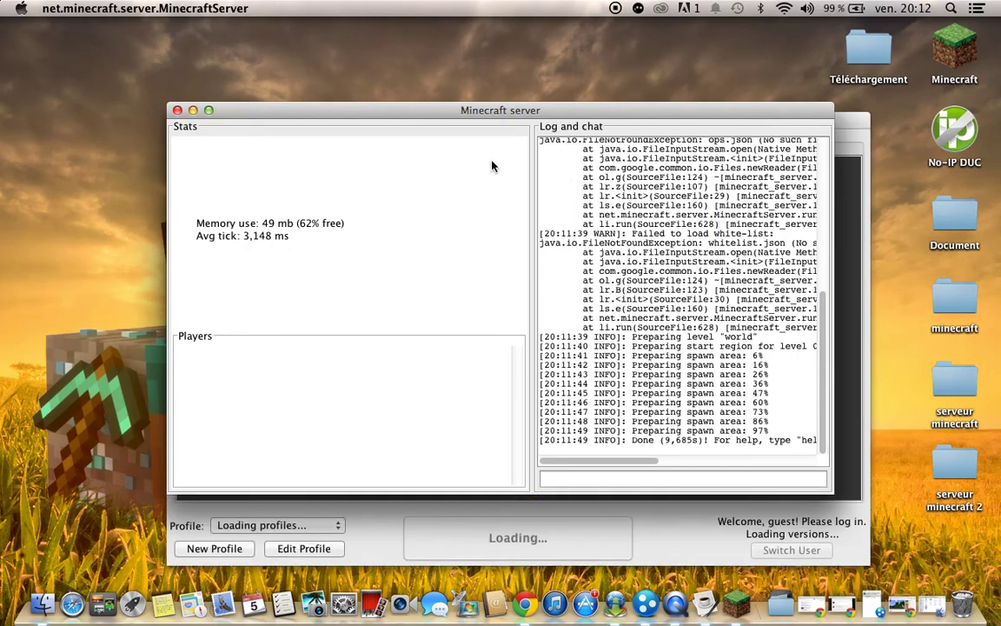
left_click(192, 111)
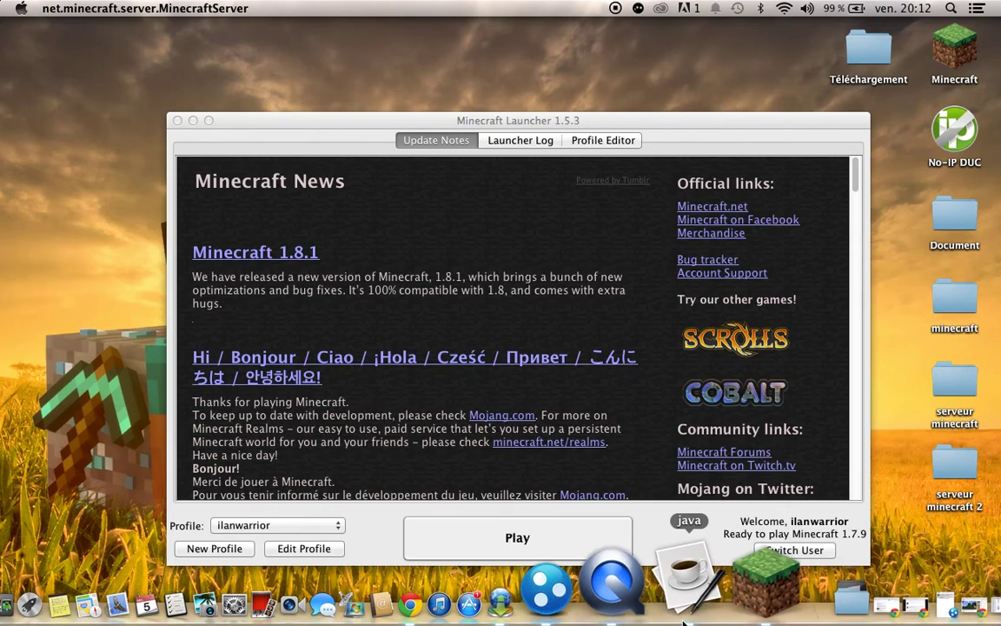
Restore the Minecraft server window and shut the server down with the "stop" command.
left_click(687, 594)
type("stop")
key("Return")
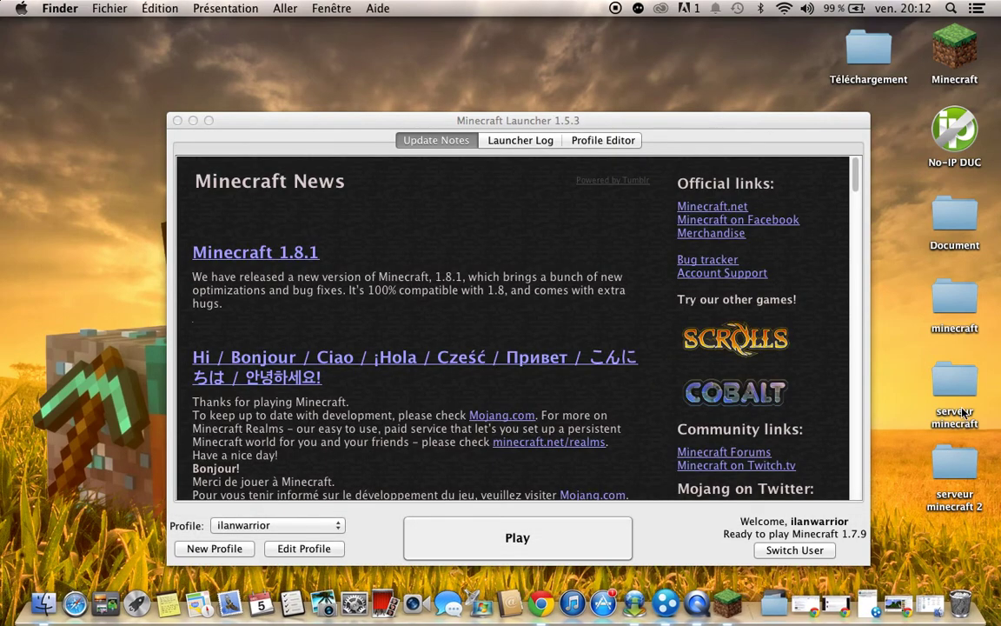
Restart the server from minecraft_server.1.7.9.jar in "serveur minecraft 2", closing the folder window and minimising the server window.
double_click(946, 470)
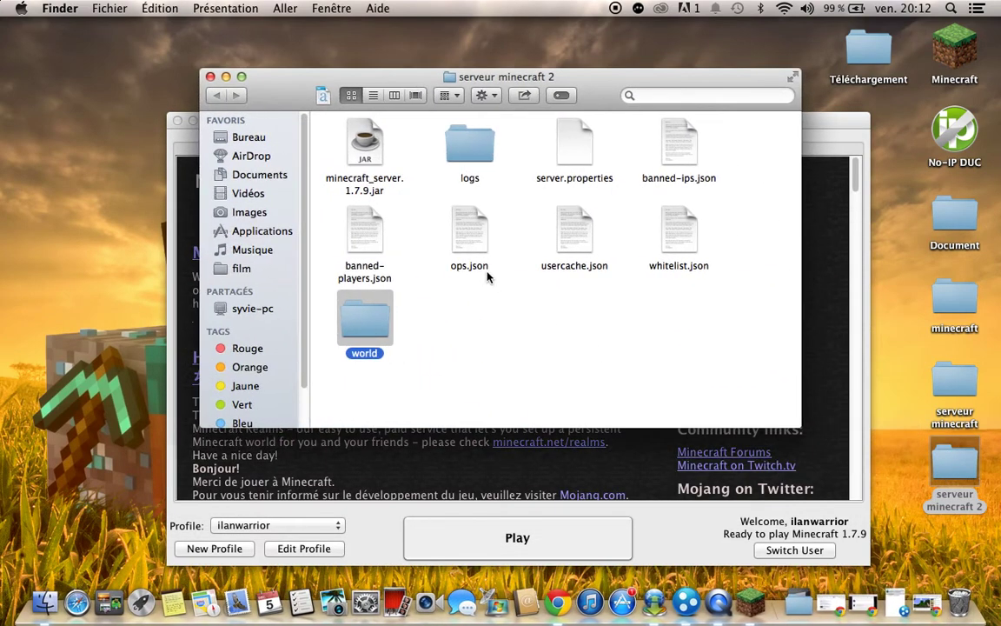
double_click(365, 148)
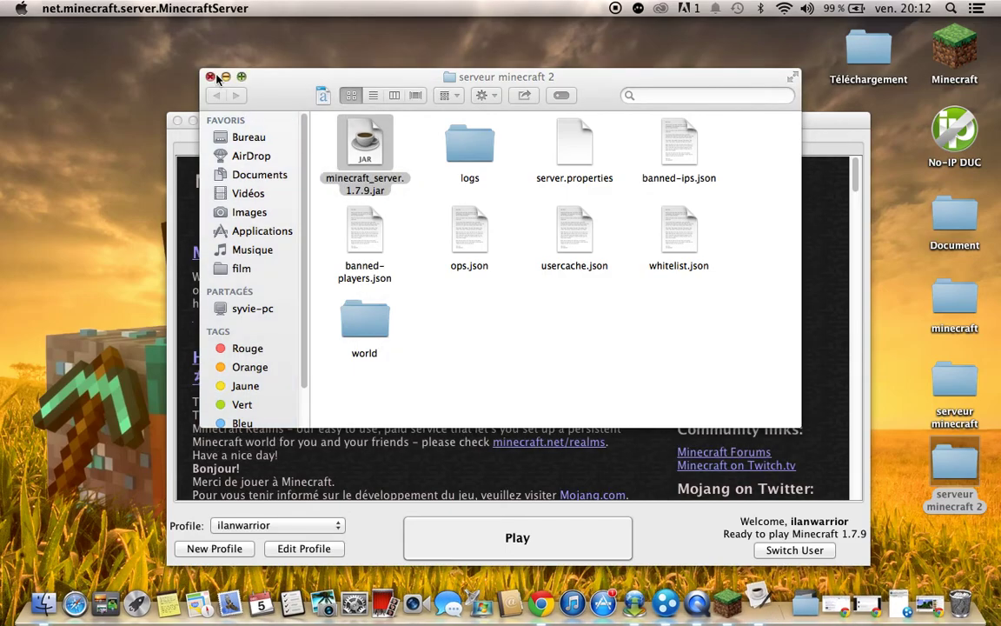
left_click(207, 77)
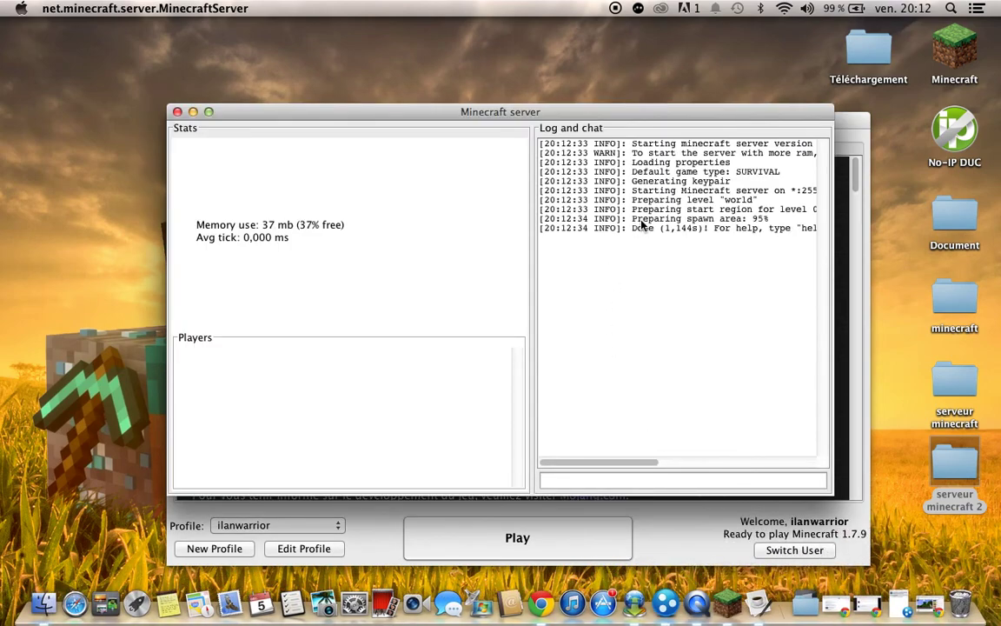
left_click_drag(636, 243, 610, 271)
left_click(610, 270)
left_click(193, 111)
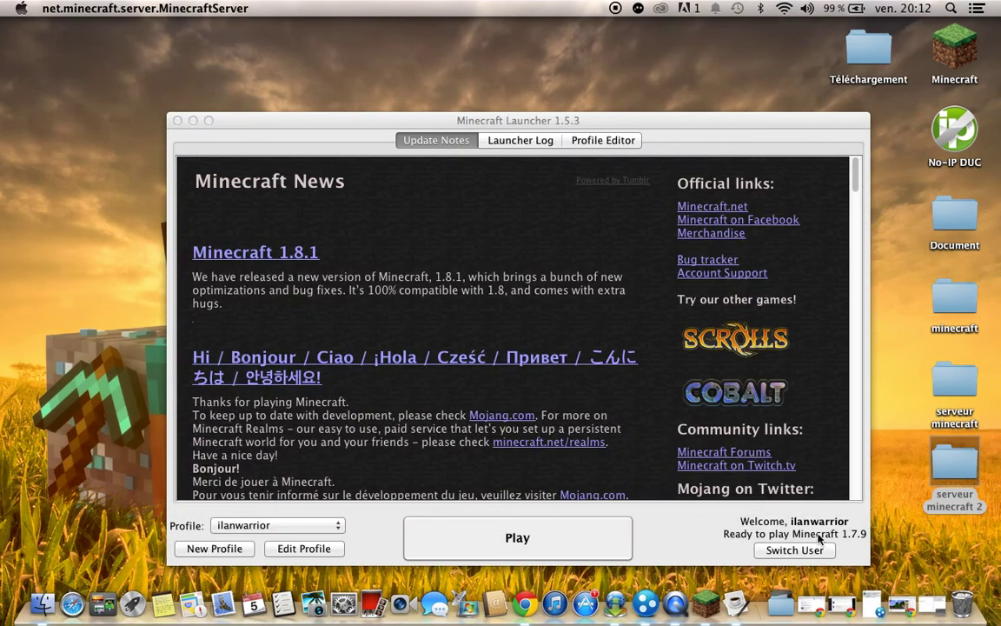
Start Minecraft 1.7.9 from the launcher and enlarge the game window to fill the screen.
left_click(848, 538)
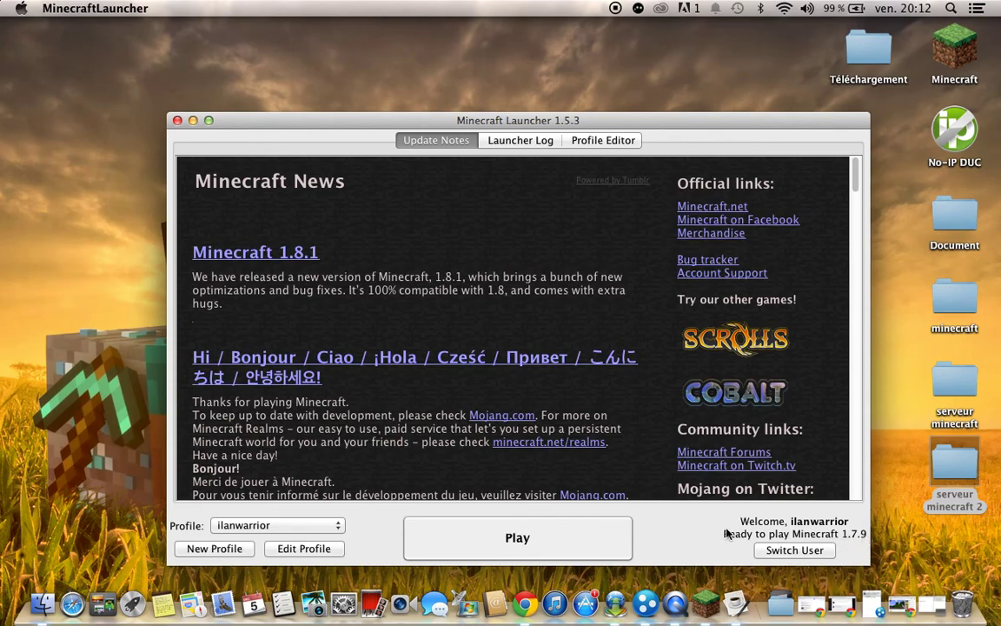
left_click(618, 549)
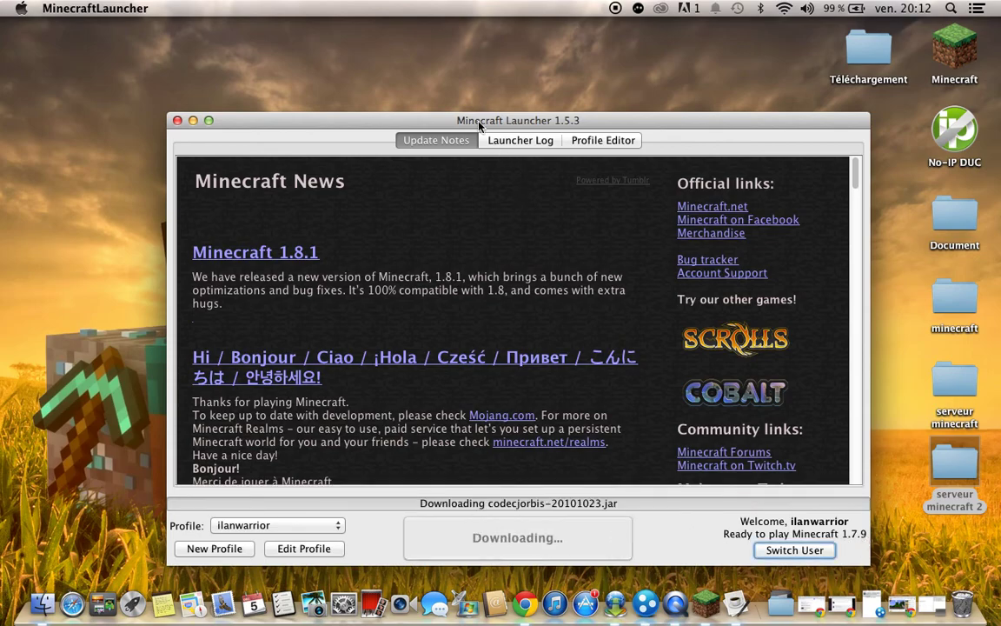
left_click_drag(430, 118, 413, 10)
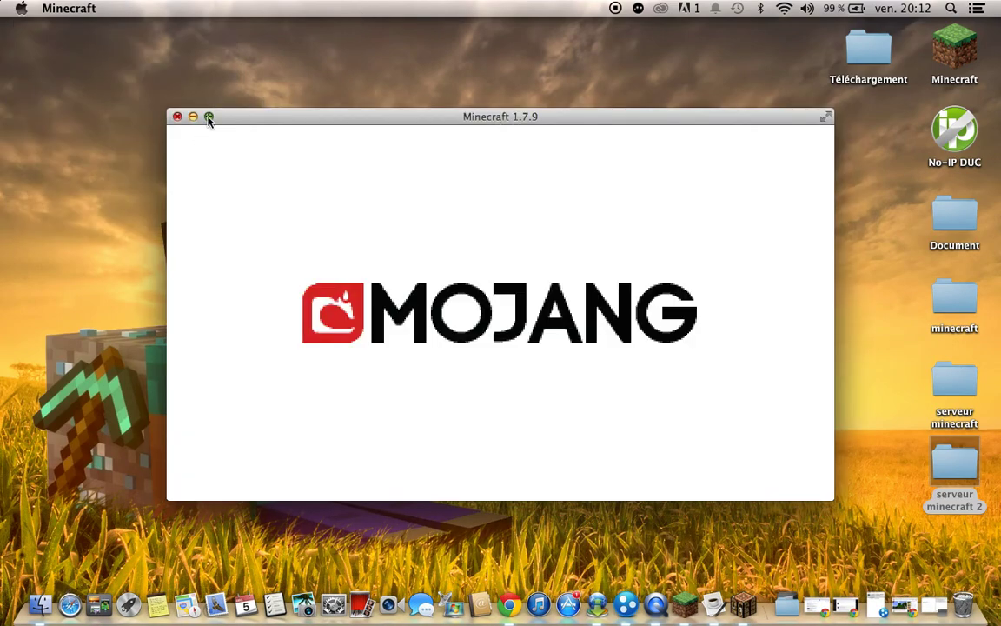
left_click(208, 116)
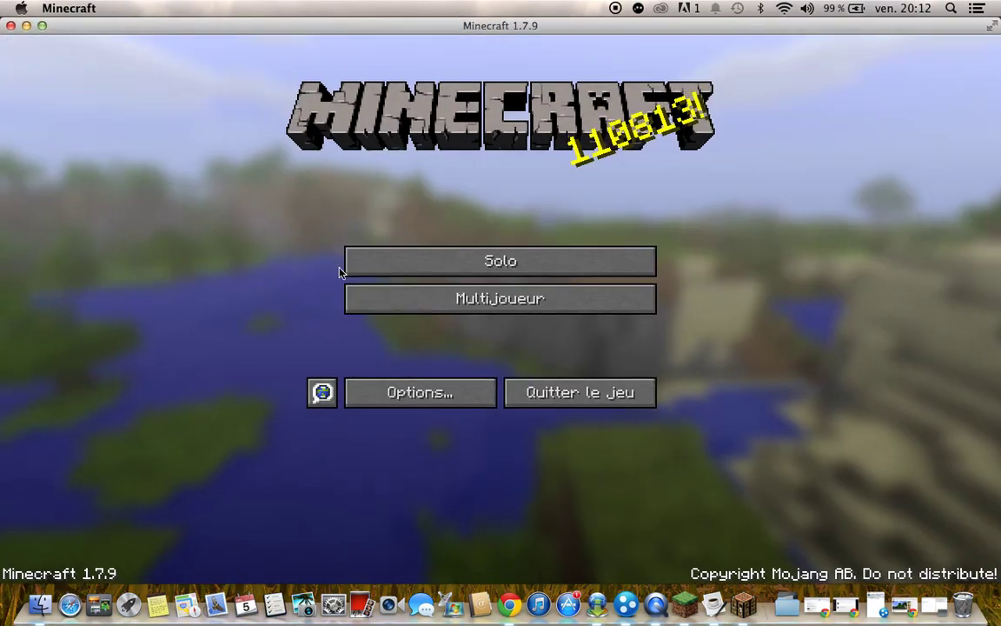
Start a new entry in the multiplayer server list and set its server name to "tuto".
left_click(576, 304)
left_click(546, 321)
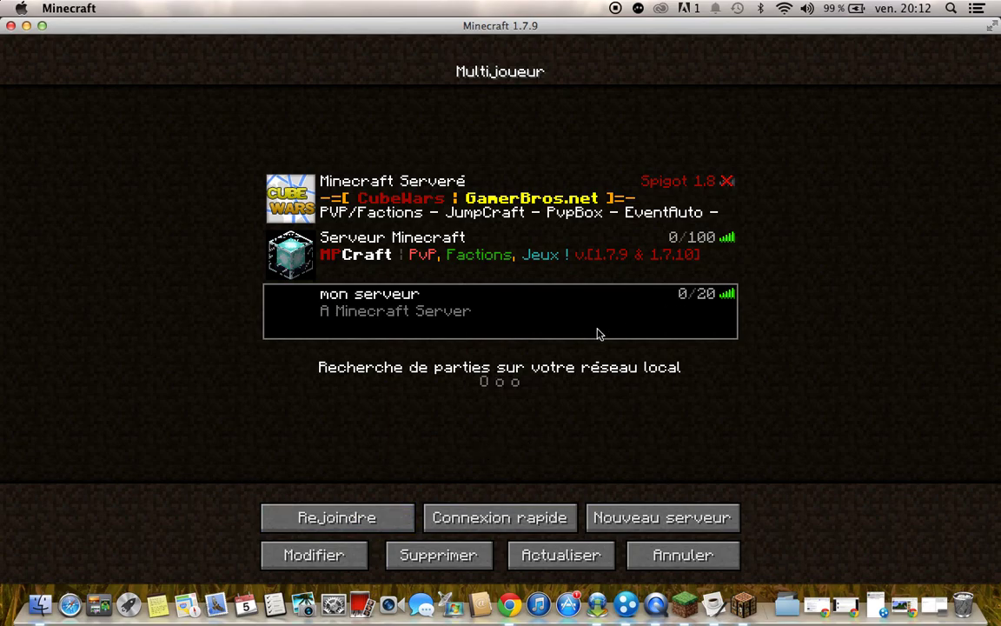
left_click(628, 519)
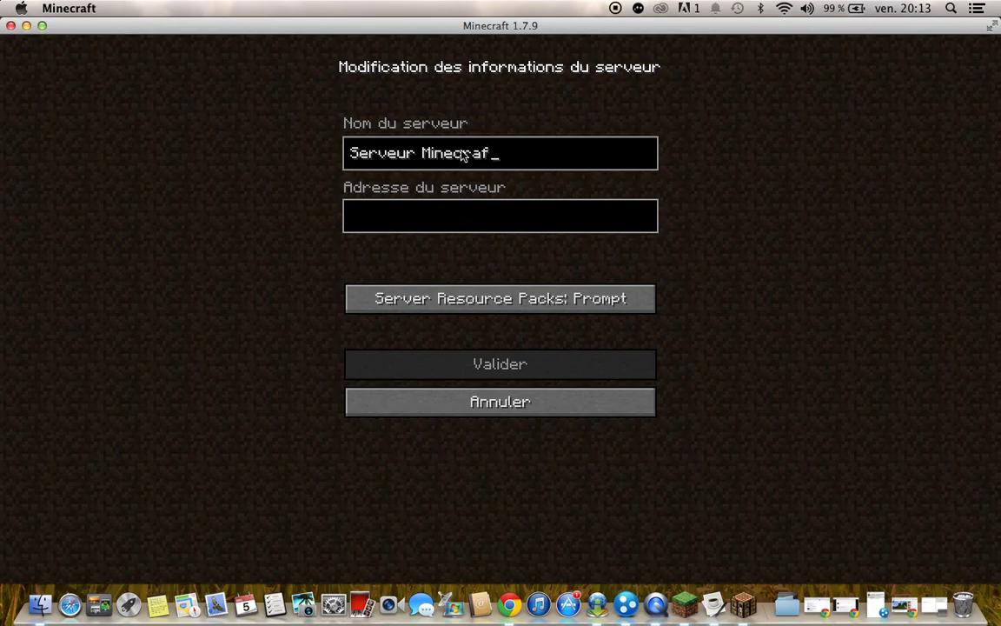
key("BackSpace")
key("BackSpace")
key("BackSpace")
key("BackSpace")
key("BackSpace")
key("BackSpace")
key("BackSpace")
key("BackSpace")
key("BackSpace")
key("BackSpace")
key("BackSpace")
key("BackSpace")
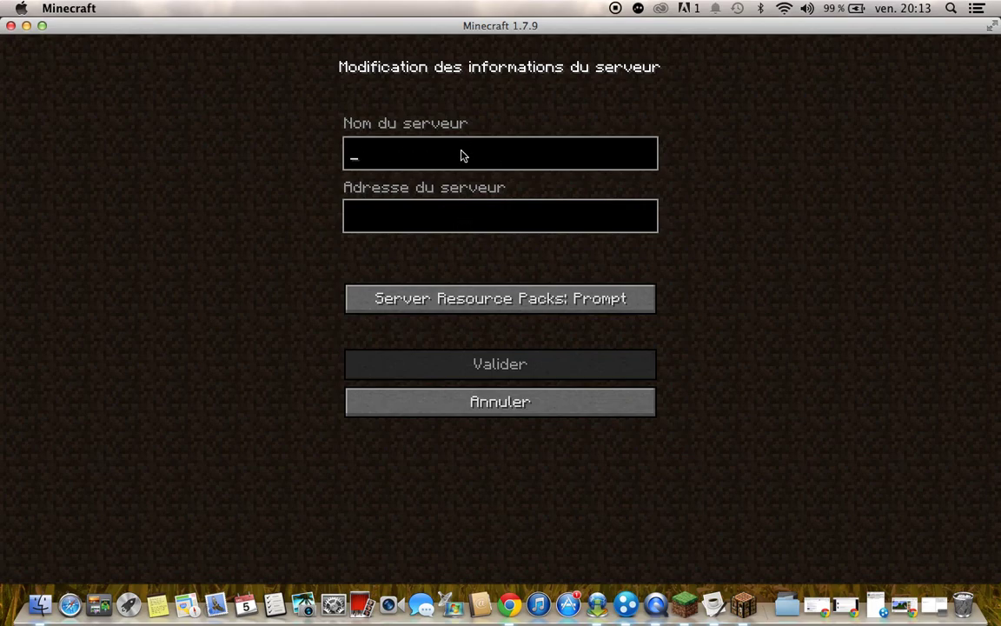
Set the new entry's server address to "localhost" and save it to the multiplayer list.
left_click(490, 217)
type("localhost")
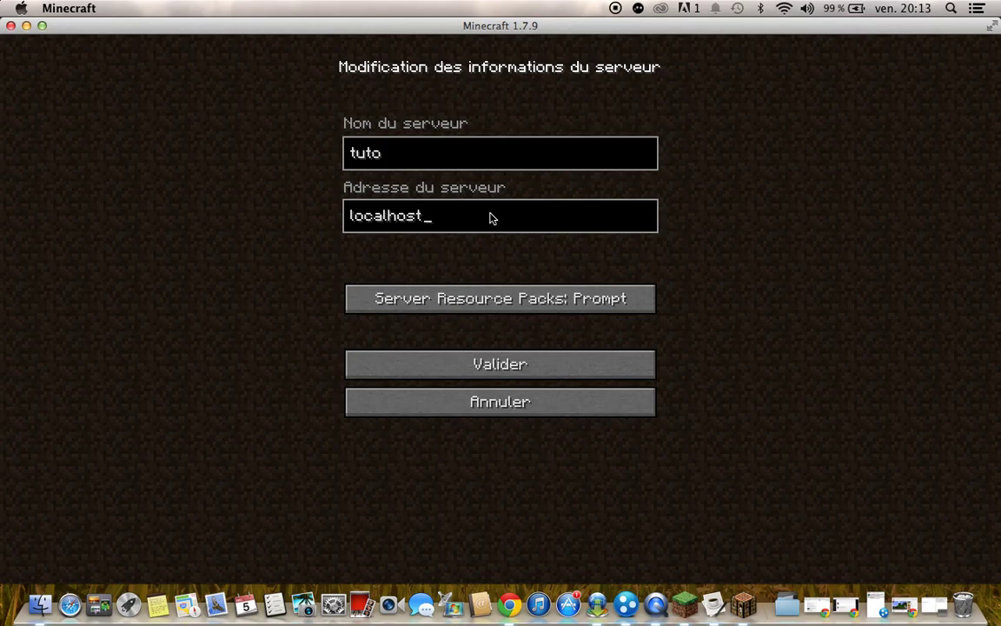
key("F2")
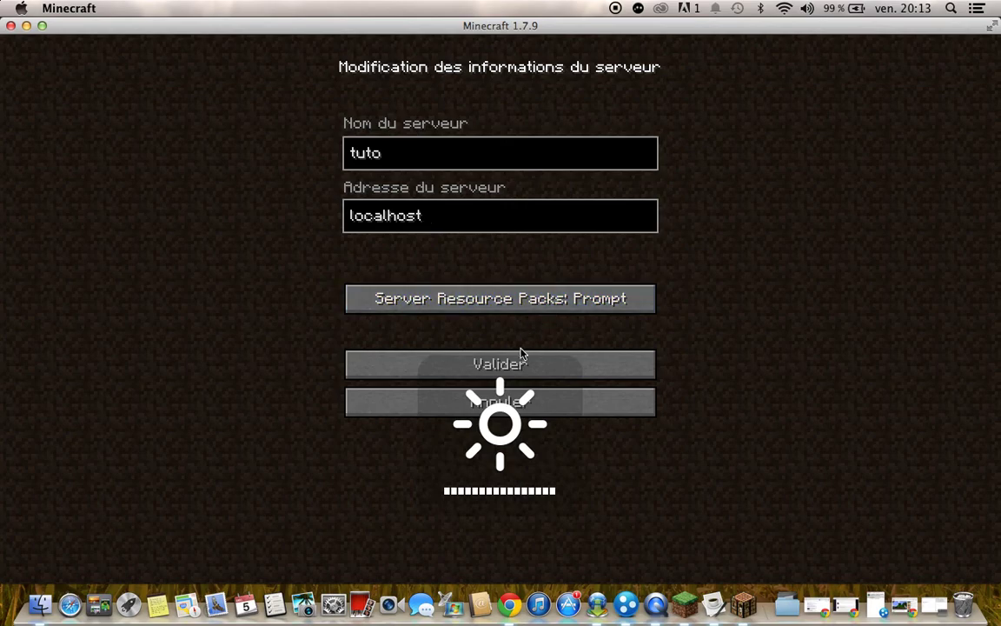
left_click(509, 373)
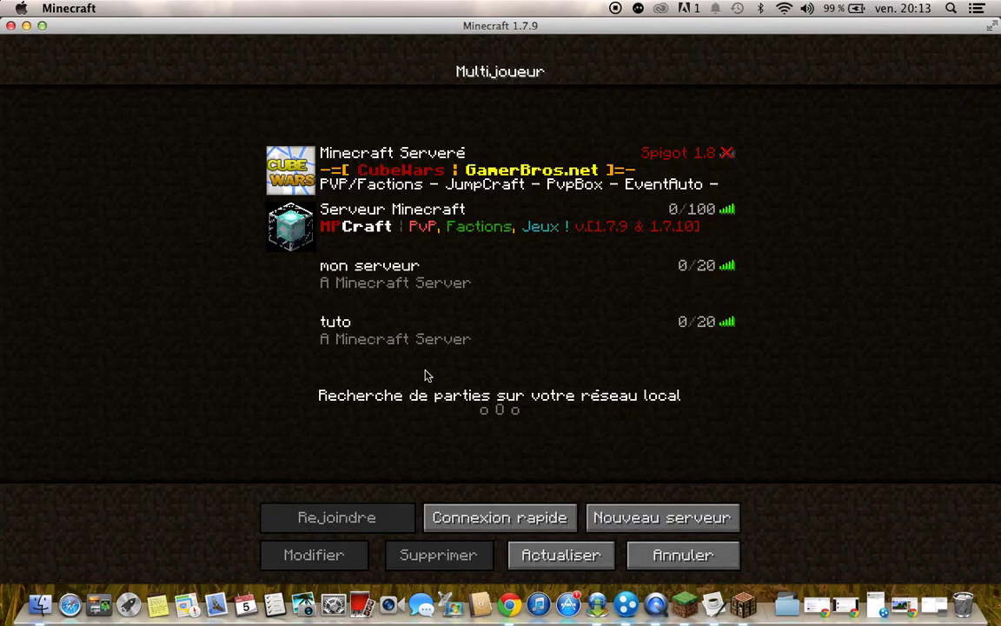
Join the "tuto" server and try it out by walking around the world and checking the inventory.
left_click(404, 348)
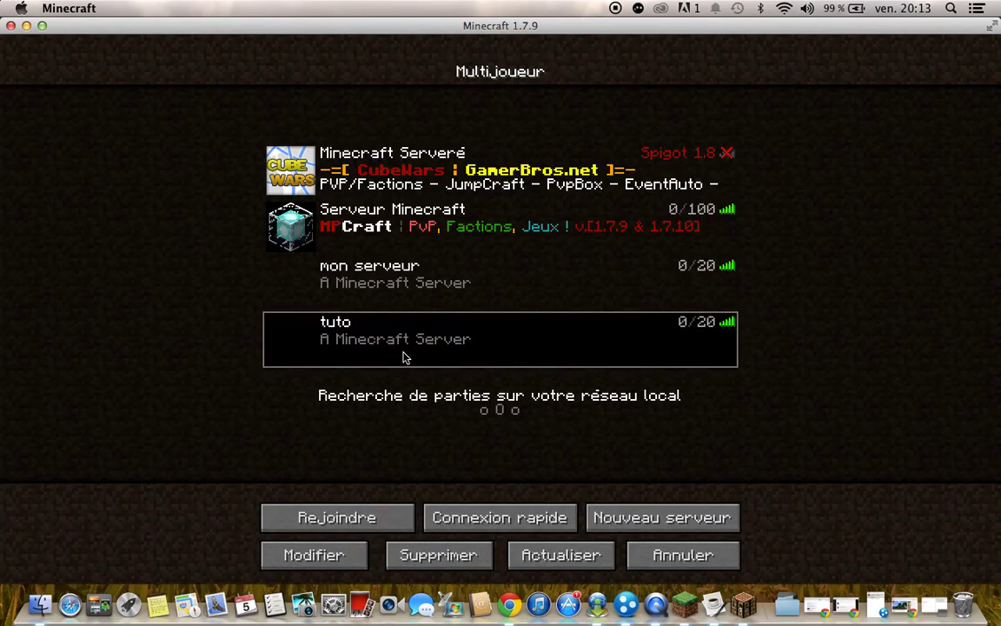
left_click(340, 516)
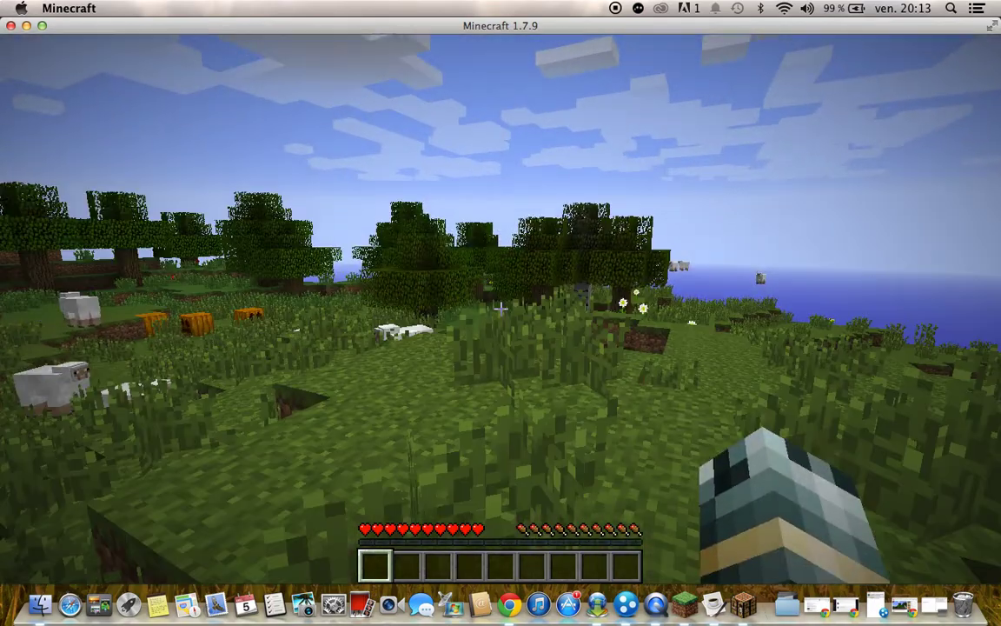
key("w")
key("w")
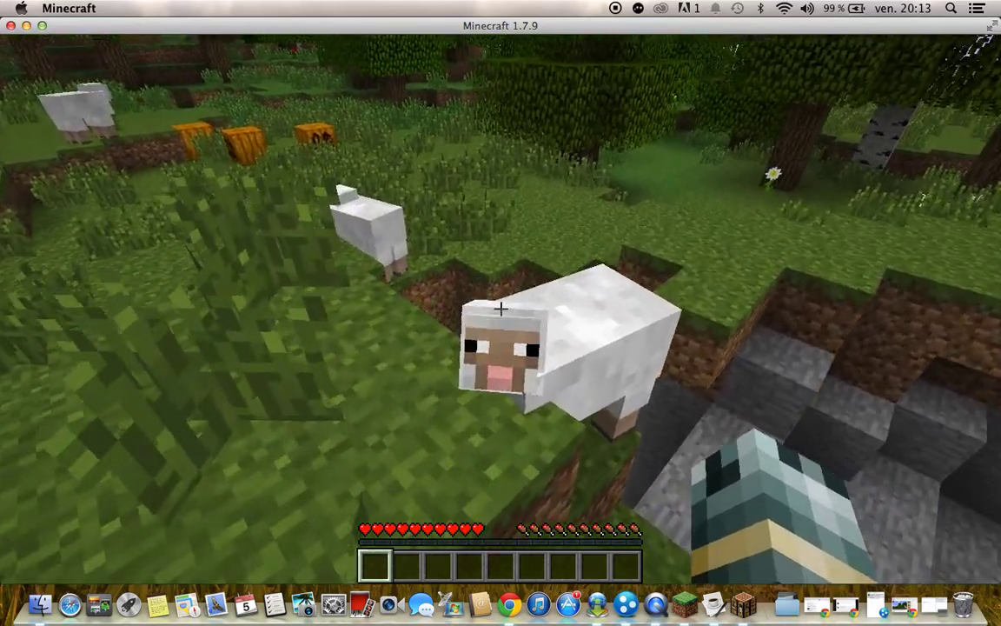
key("3")
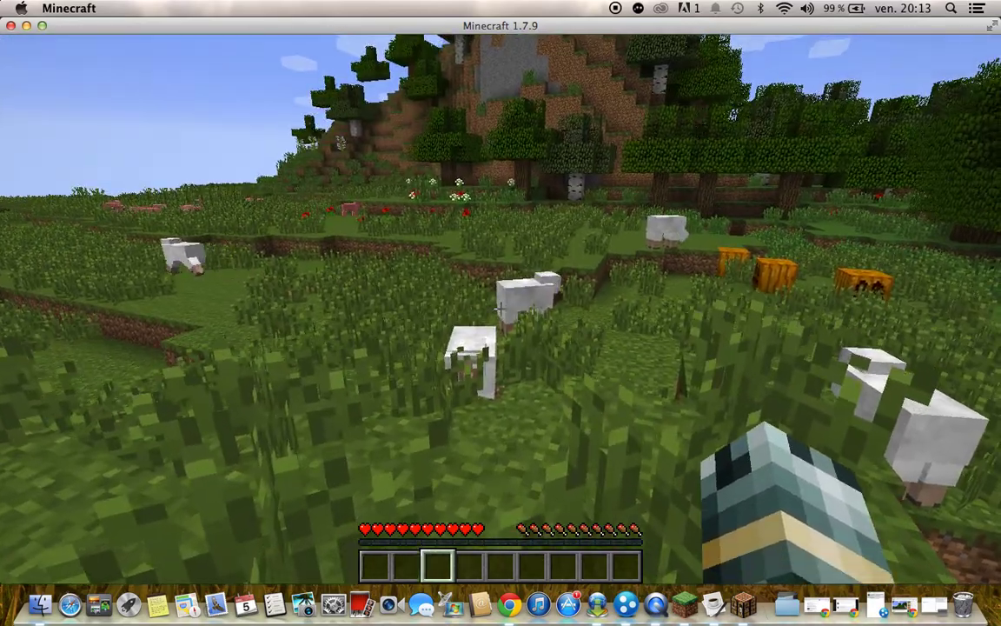
key("e")
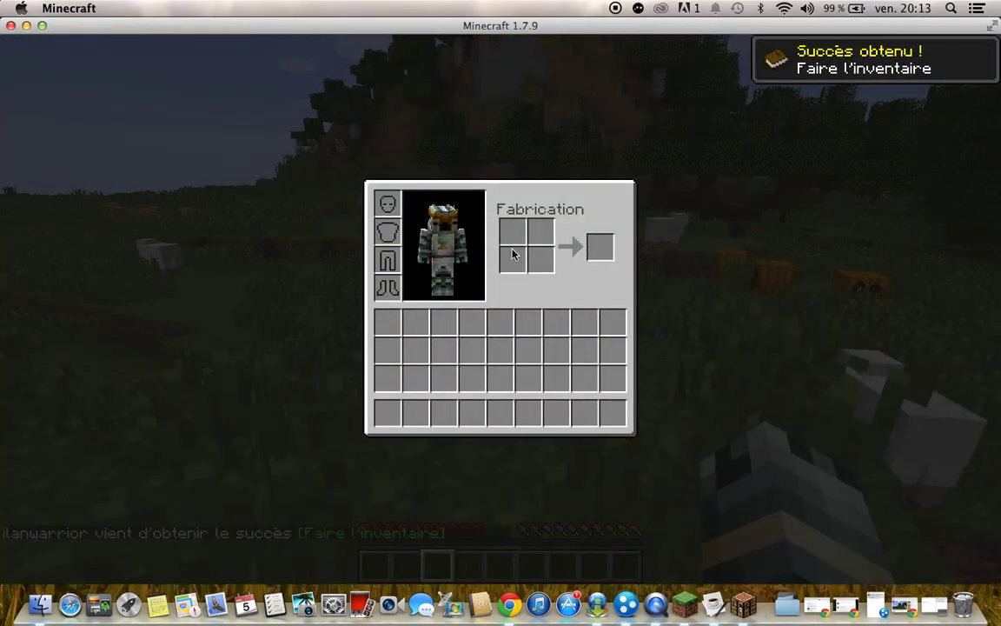
key("e")
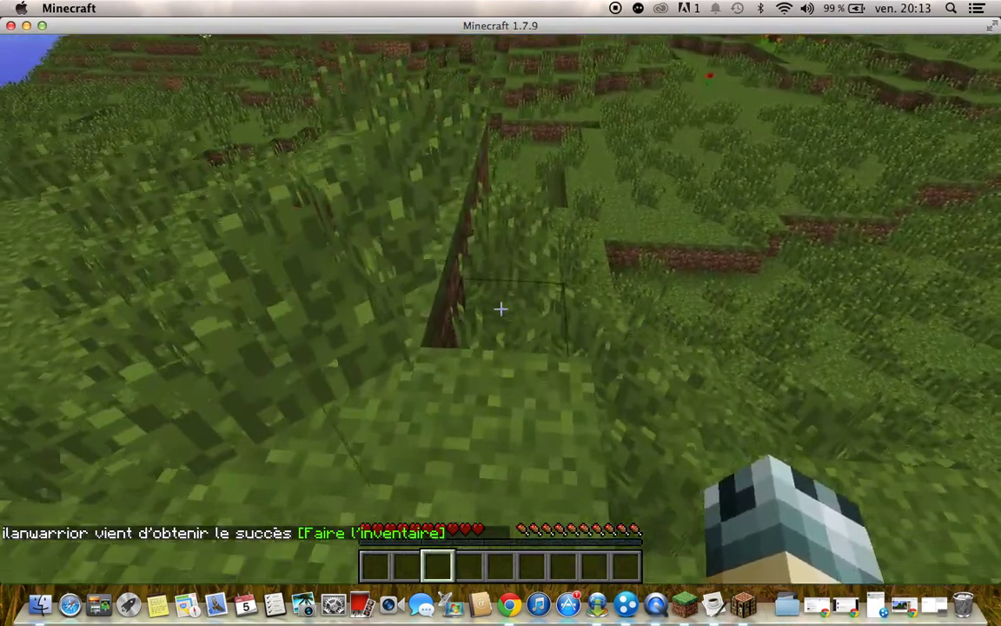
Disconnect from the server and minimise the Minecraft game window.
key("Escape")
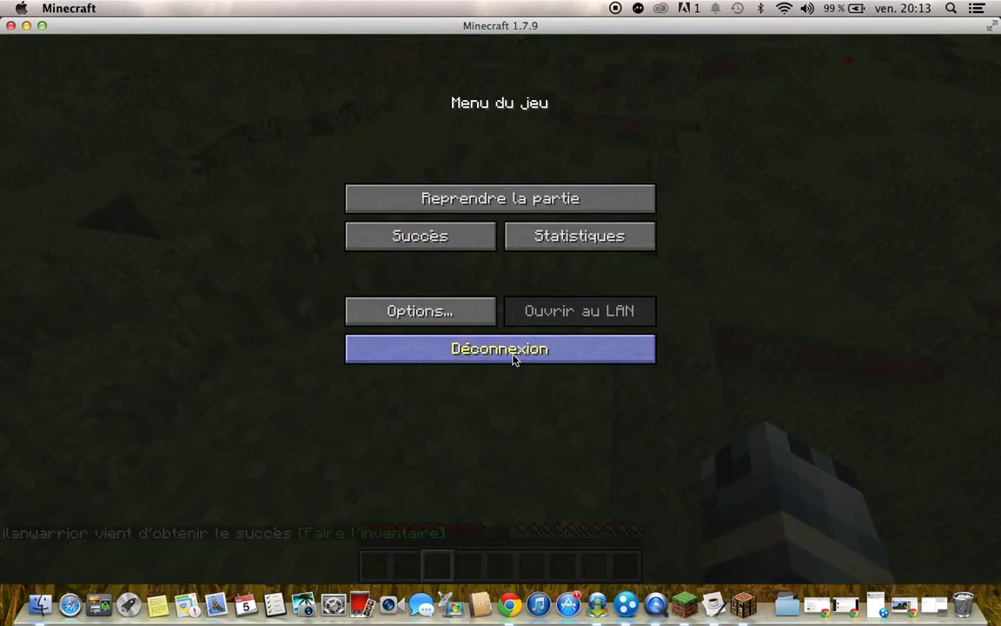
left_click(512, 356)
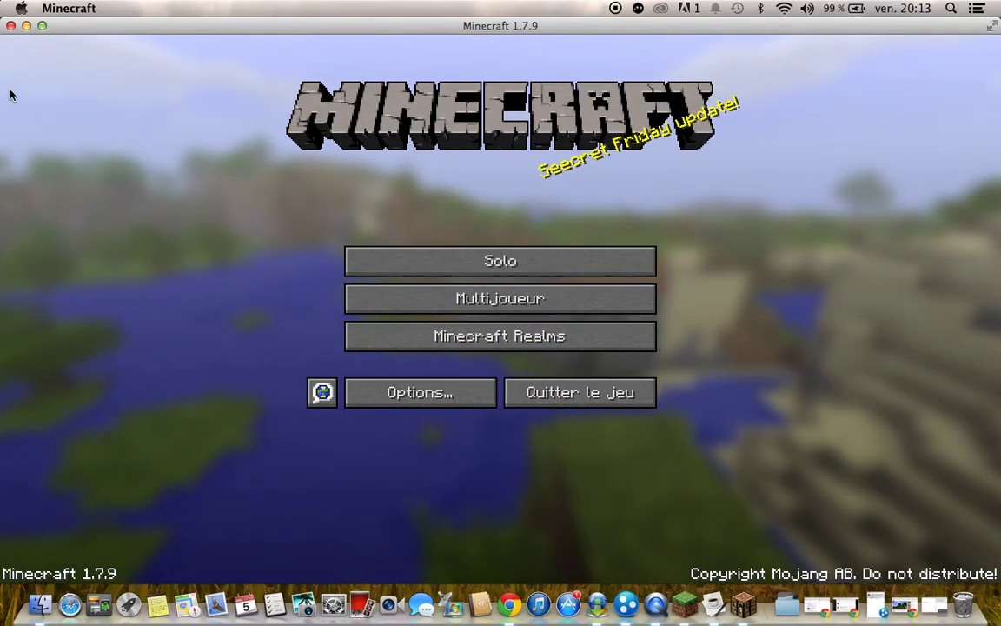
left_click(27, 25)
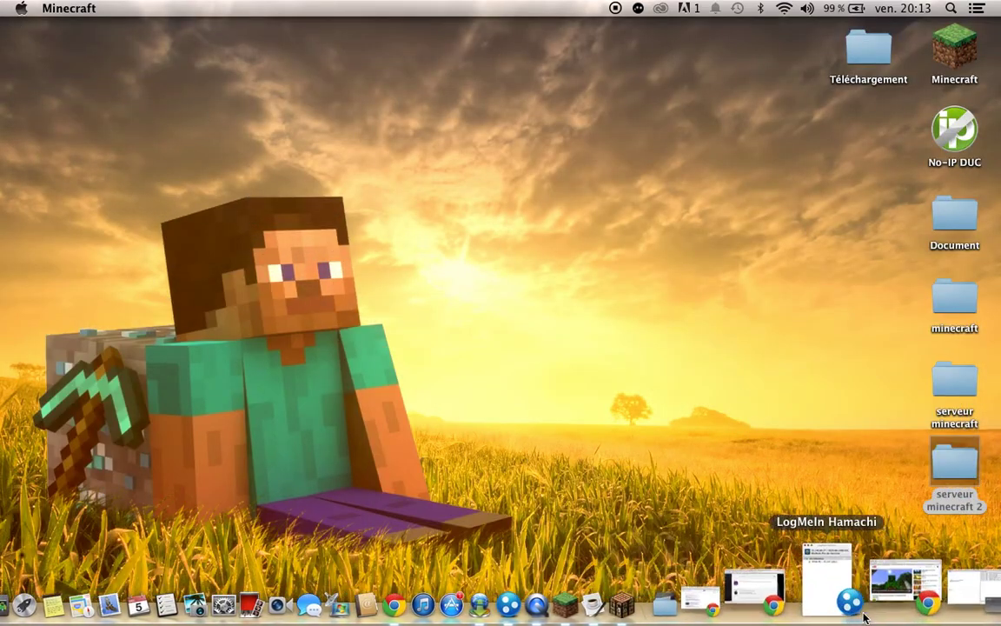
Open the "serveur minecraft 2" folder on the desktop and try to open server.properties directly.
left_click(945, 467)
double_click(945, 467)
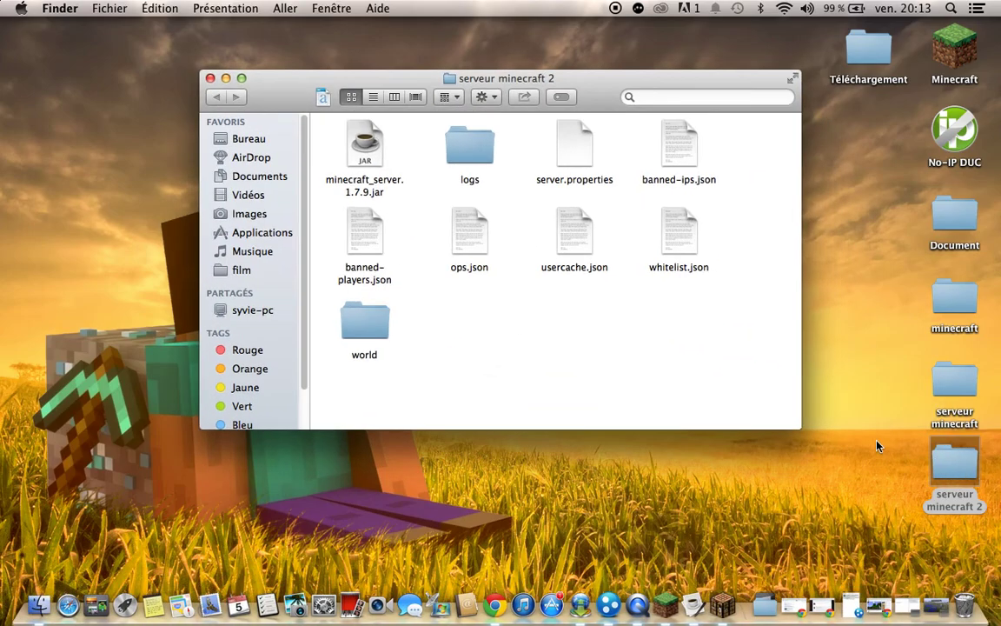
double_click(532, 178)
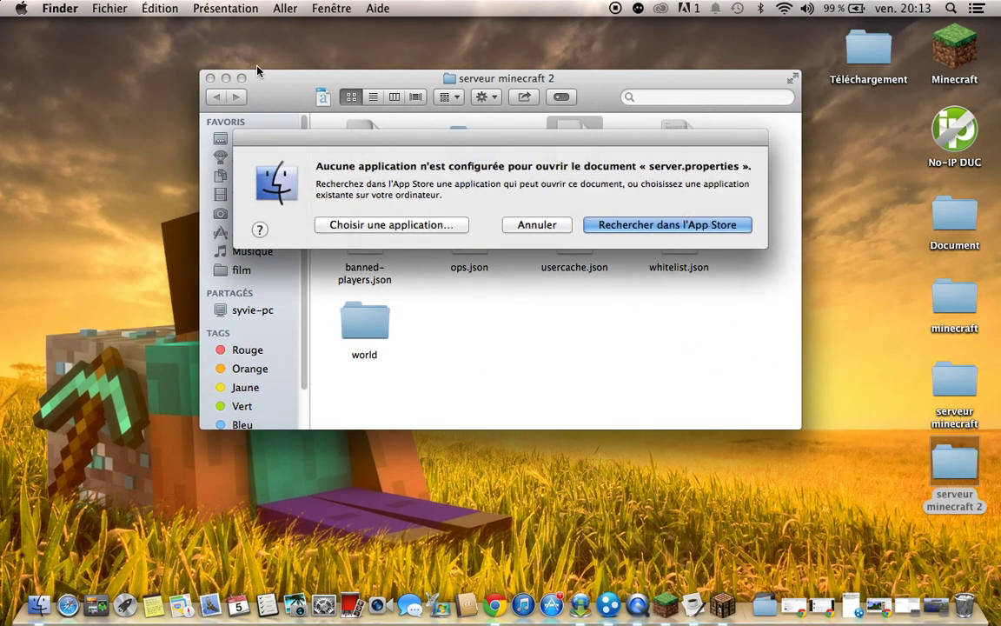
left_click(564, 225)
Open server.properties with TextEdit, set to always open with it, and enlarge the document window to fill the screen.
right_click(572, 139)
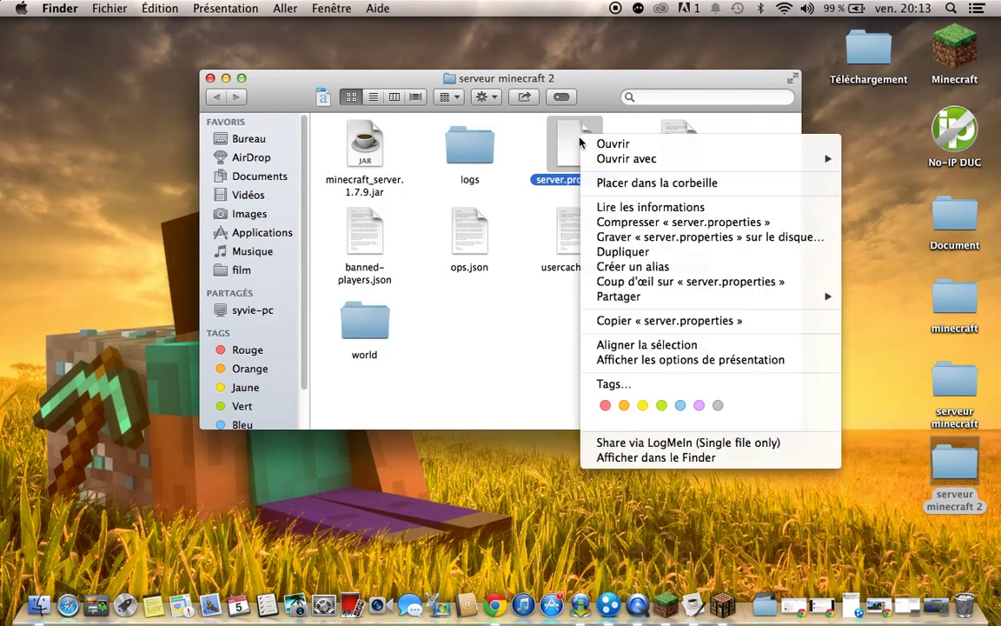
mouse_move(637, 162)
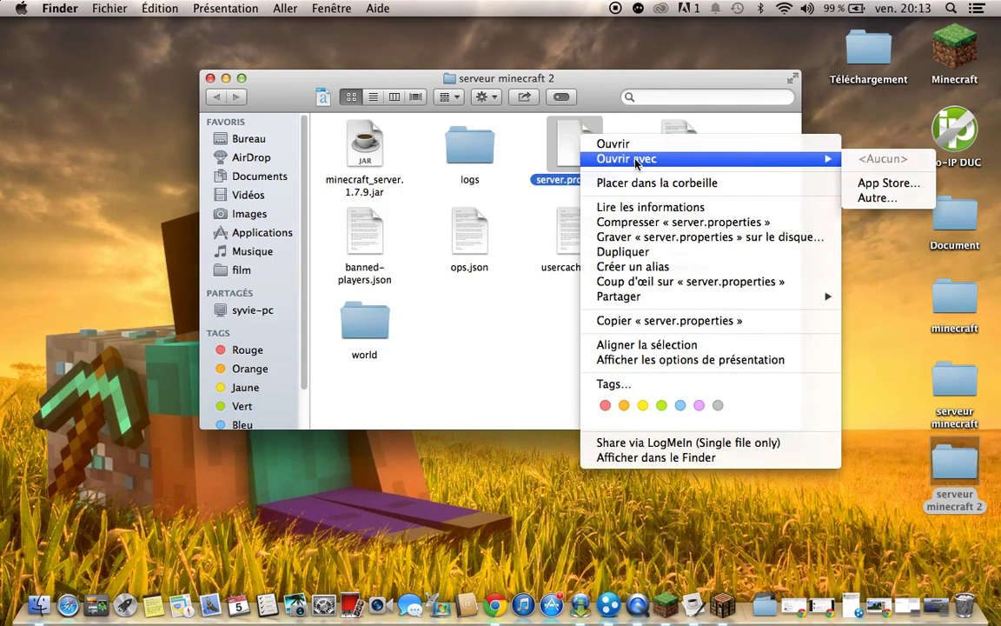
left_click(878, 197)
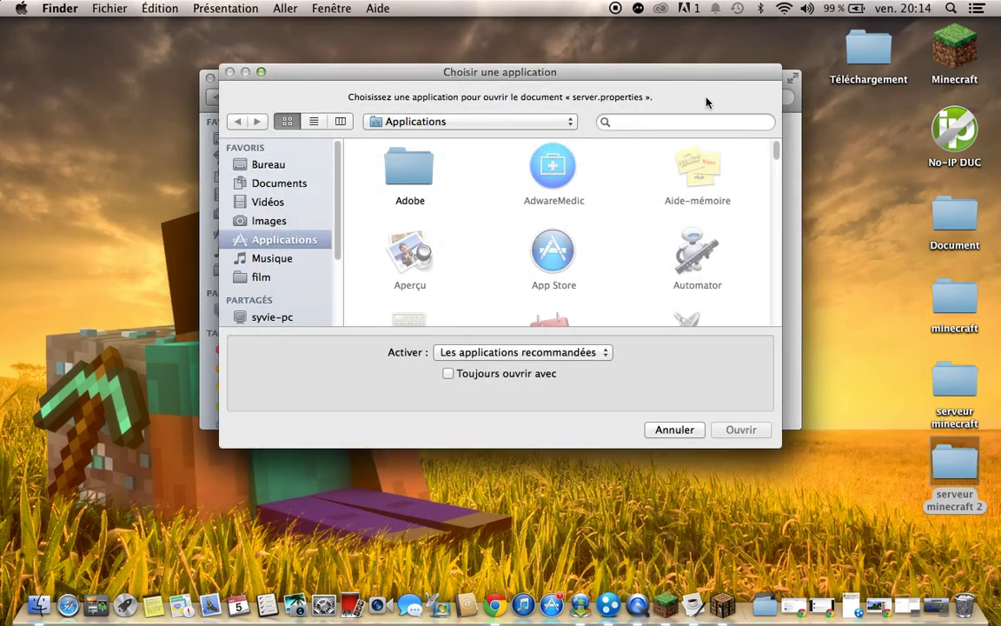
left_click(686, 120)
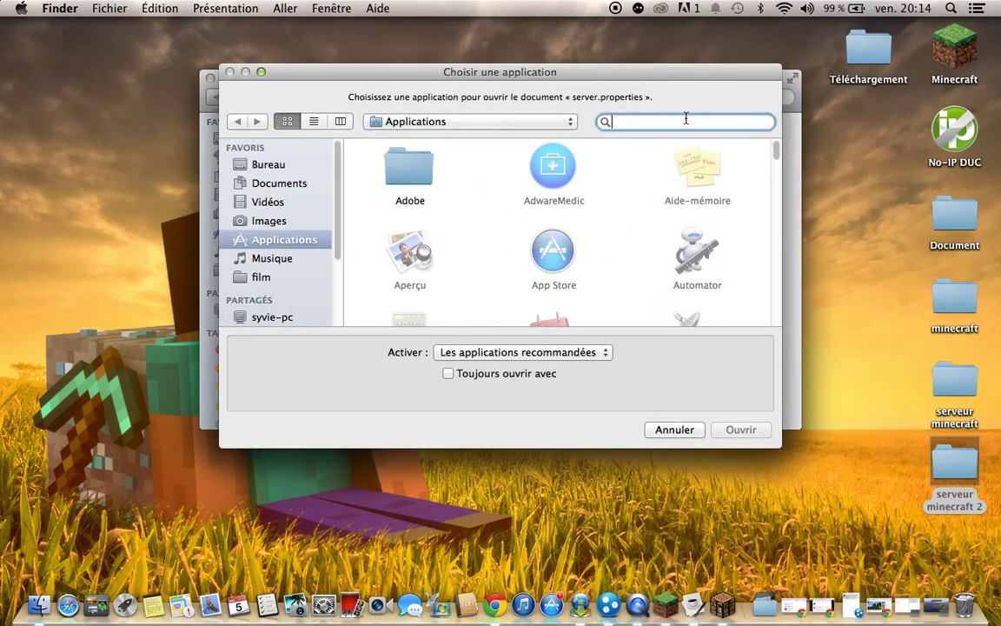
type("t")
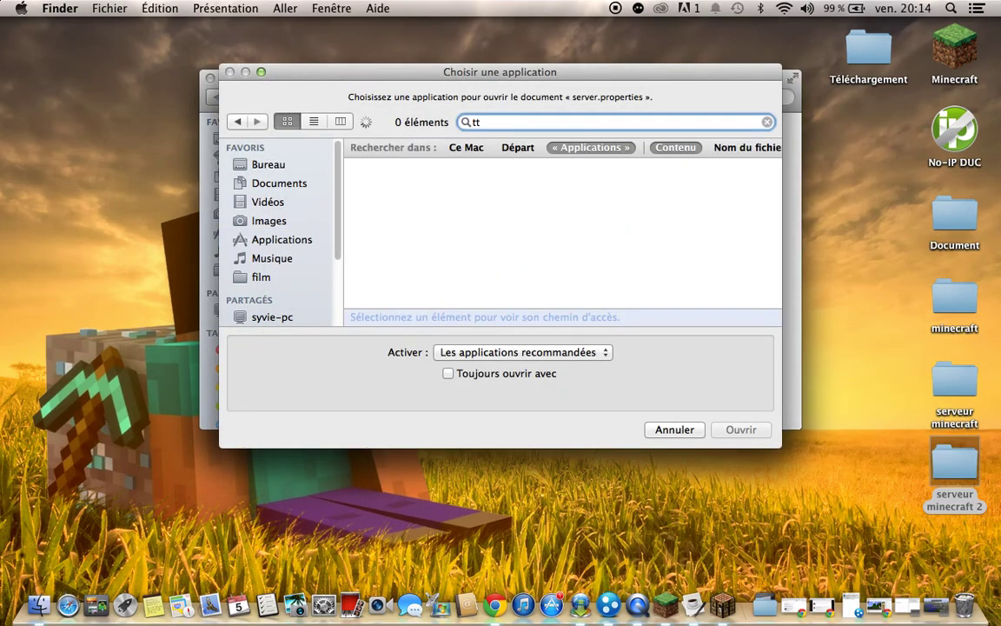
type("ext edit")
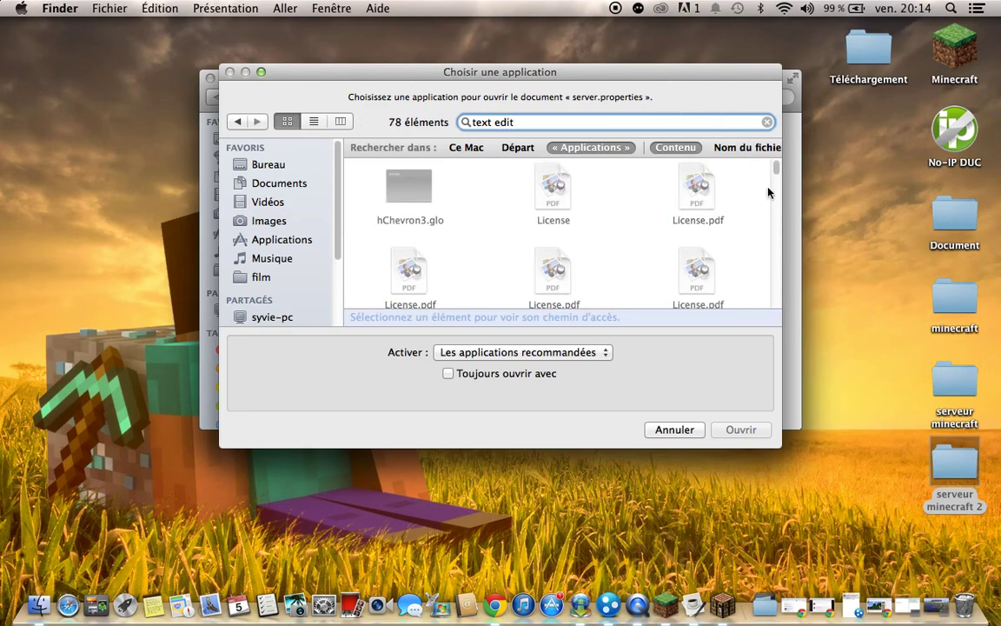
left_click_drag(777, 179, 774, 357)
left_click(697, 253)
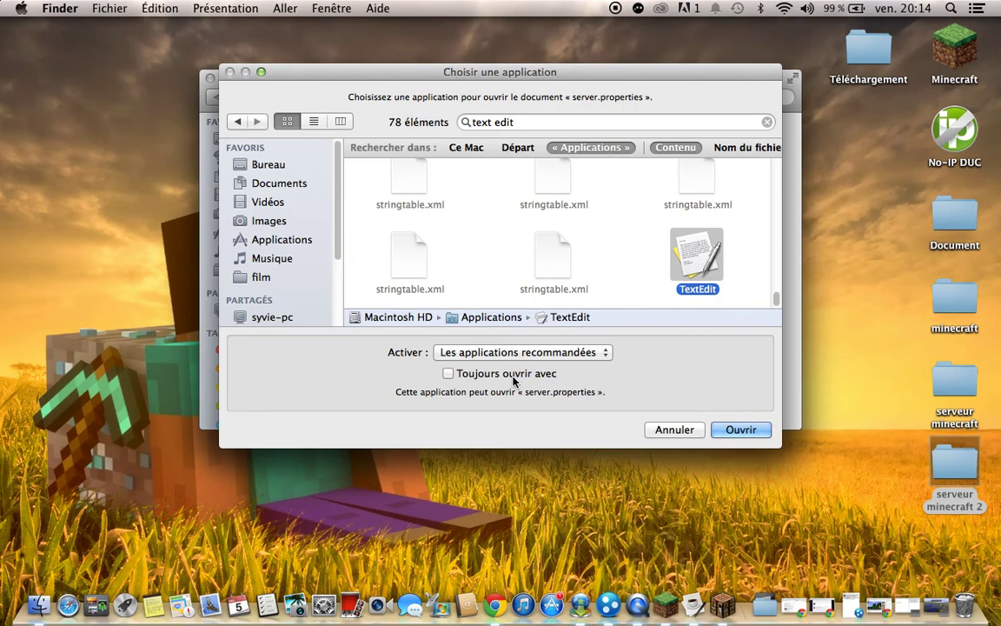
left_click(487, 376)
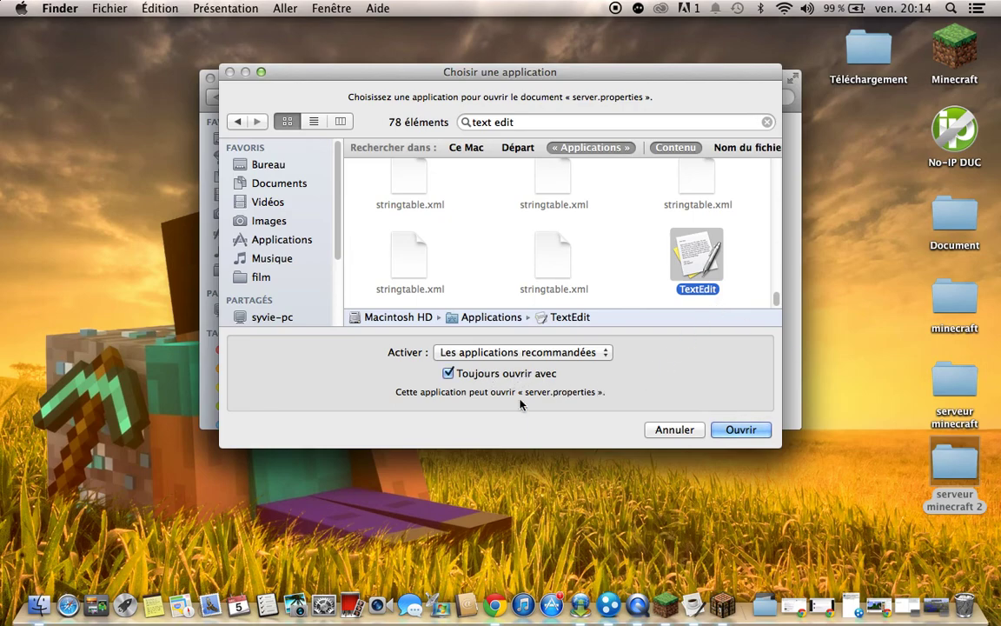
left_click(734, 429)
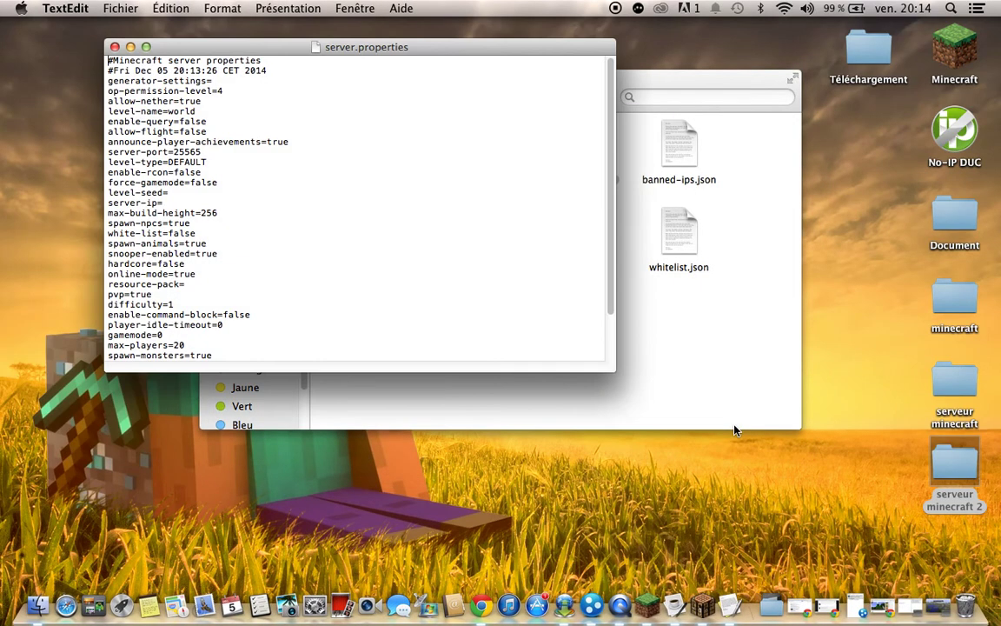
left_click_drag(362, 50, 387, 57)
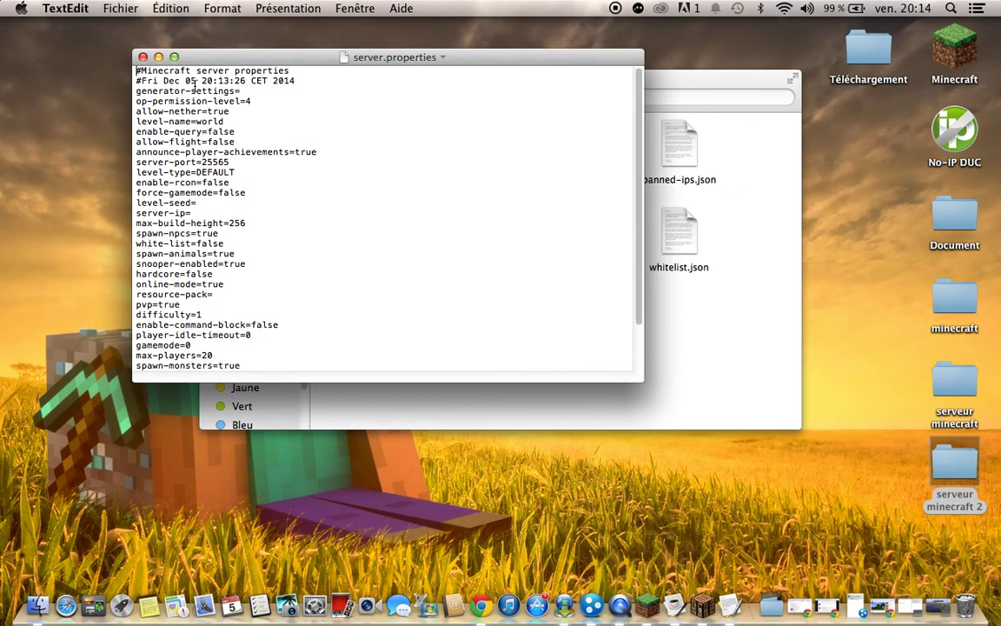
double_click(387, 57)
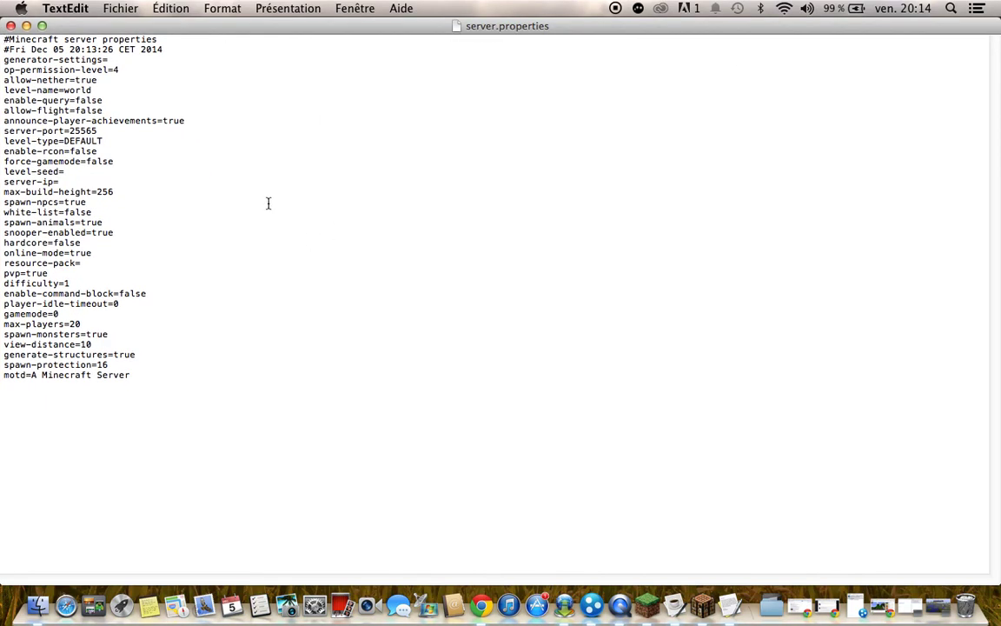
Review the first server.properties settings, including op-permission-level and allow-nether.
left_click(159, 40)
left_click(118, 69)
left_click_drag(75, 69, 137, 71)
left_click(137, 71)
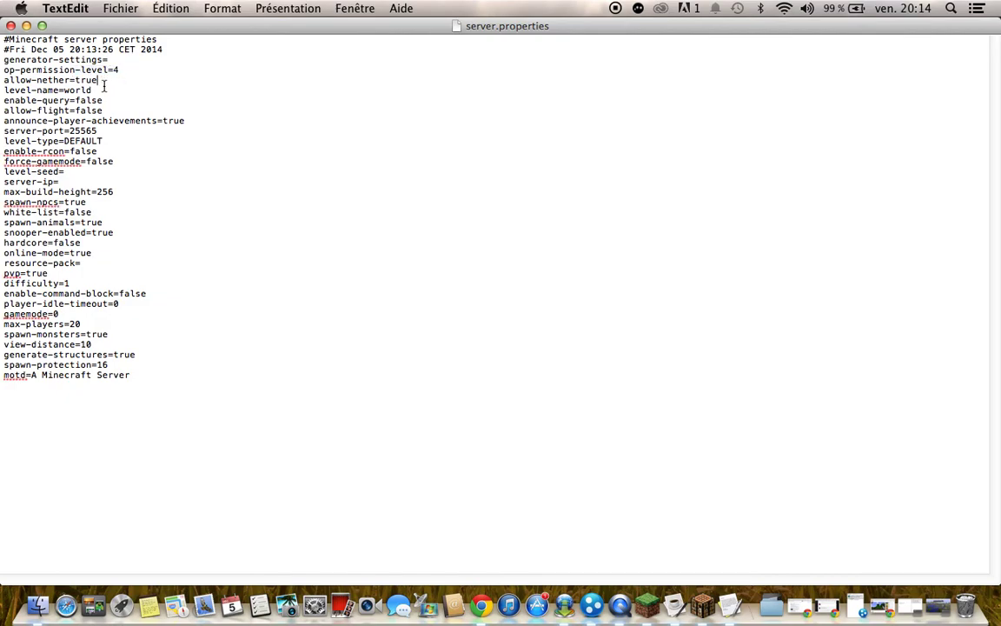
Quit the minimised Minecraft game while leaving the server running.
left_click(693, 621)
right_click(700, 609)
left_click(749, 515)
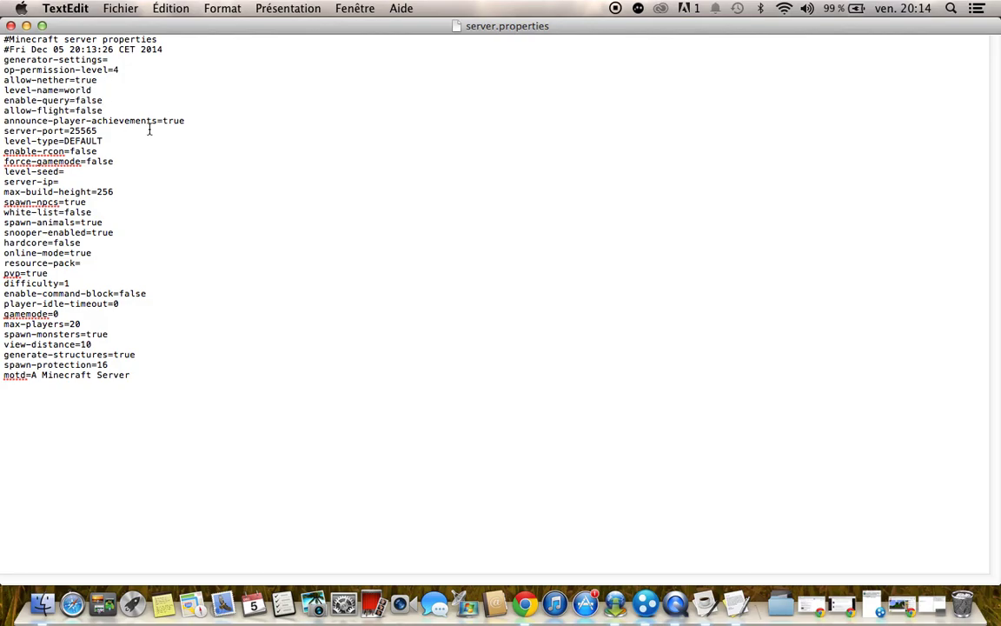
Review the server.properties settings from enable-query down to spawn-npcs, including level-type, level-seed and server-ip.
left_click(105, 101)
left_click_drag(103, 141, 92, 164)
left_click(118, 144)
left_click(122, 153)
left_click(67, 179)
left_click_drag(75, 193, 23, 179)
left_click_drag(78, 159, 30, 183)
left_click(103, 184)
left_click_drag(86, 202, 39, 203)
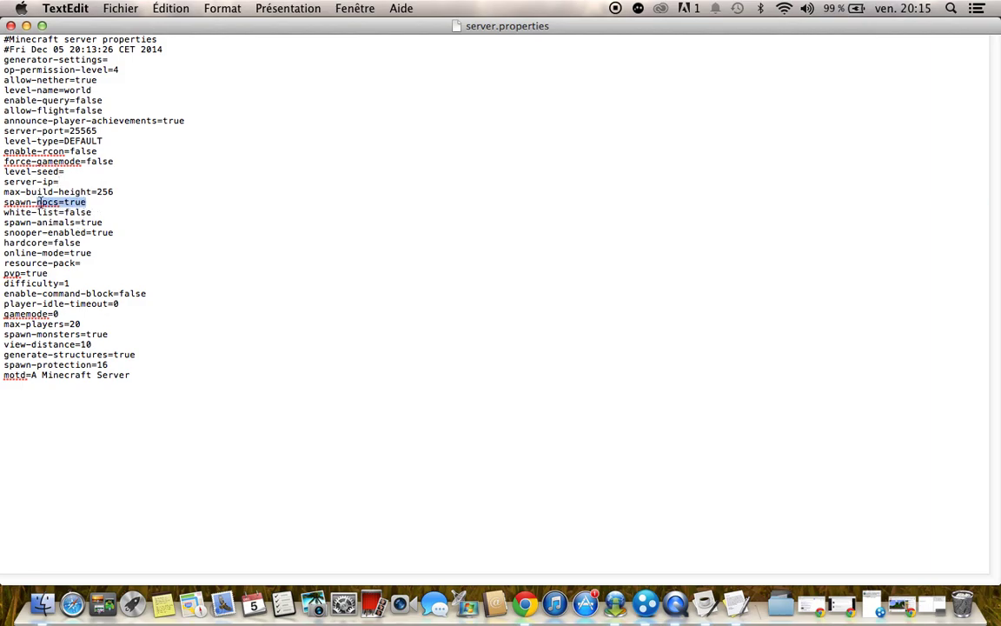
Review the white-list, spawn-animals, snooper-enabled and hardcore settings in server.properties.
left_click(137, 220)
double_click(102, 211)
left_click(104, 220)
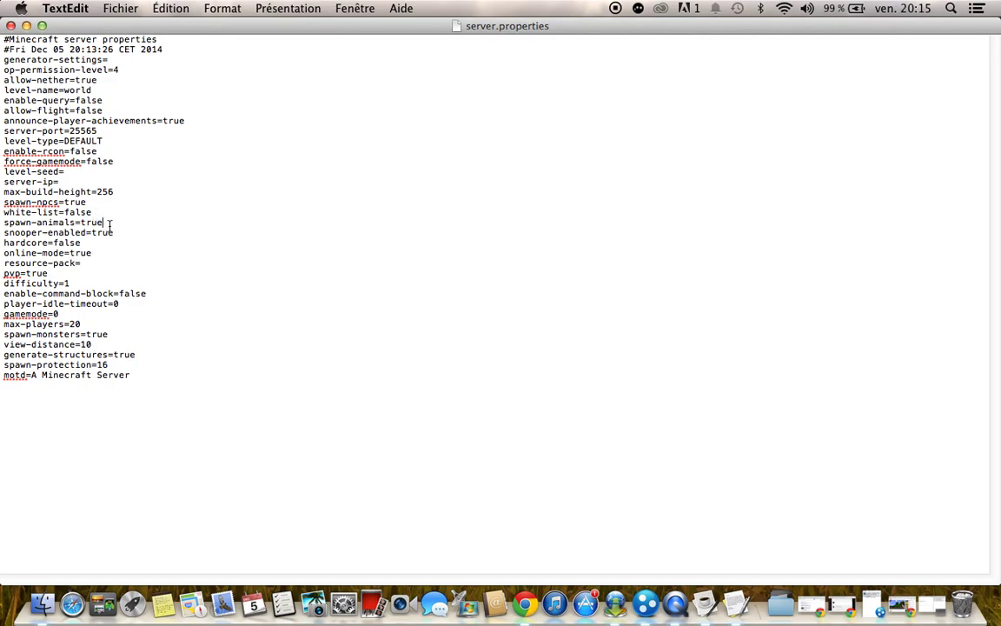
double_click(87, 223)
left_click(115, 232, "shift")
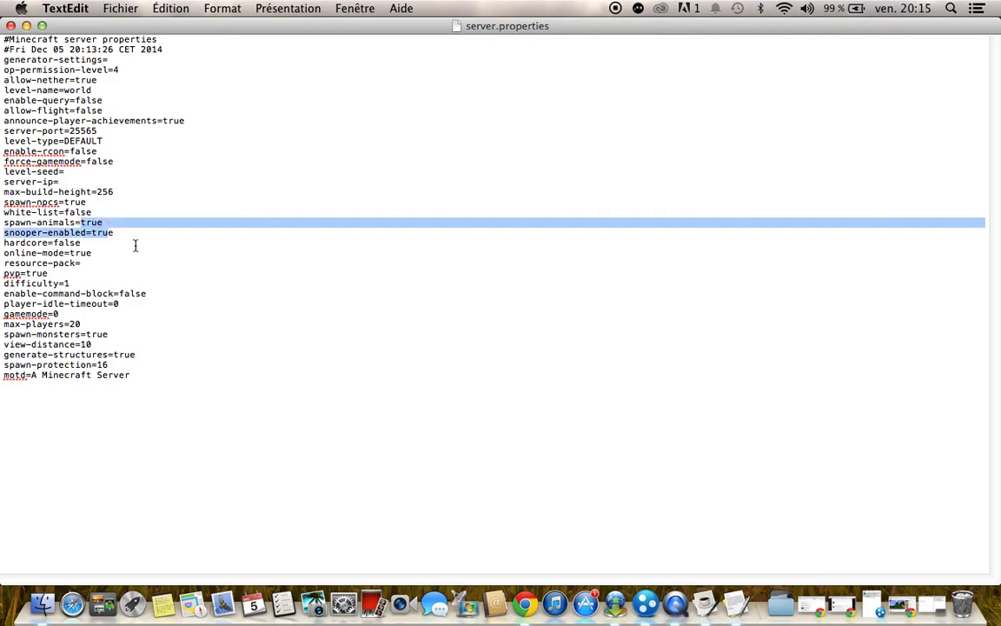
left_click(133, 243)
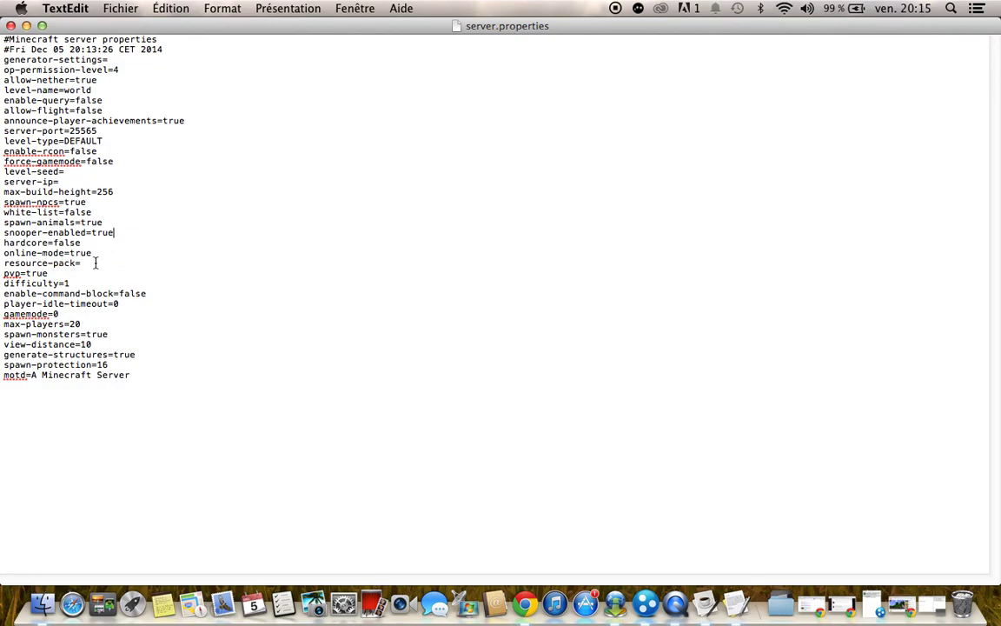
Set online-mode to false in server.properties.
left_click_drag(88, 252, 14, 253)
left_click(172, 246)
key("BackSpace")
key("BackSpace")
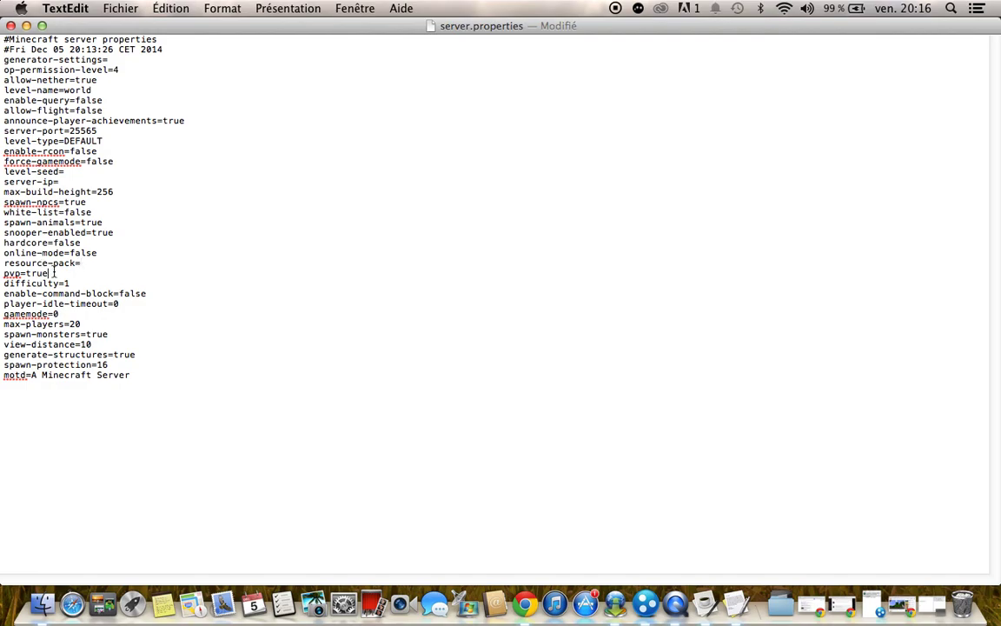
Review the pvp, difficulty, enable-command-block, player-idle-timeout, gamemode and max-players settings in server.properties.
triple_click(11, 274)
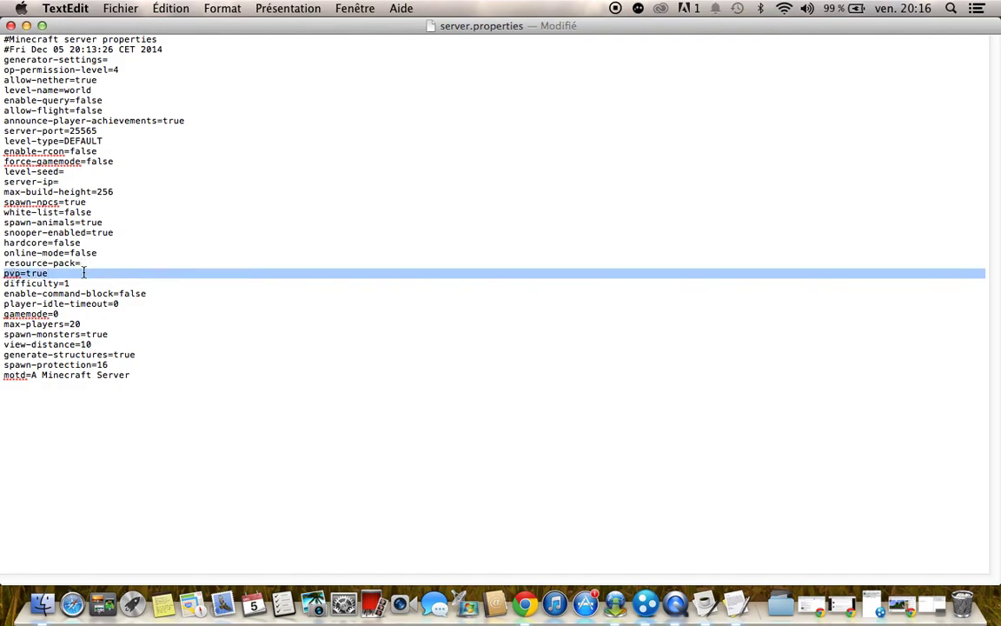
left_click(51, 273)
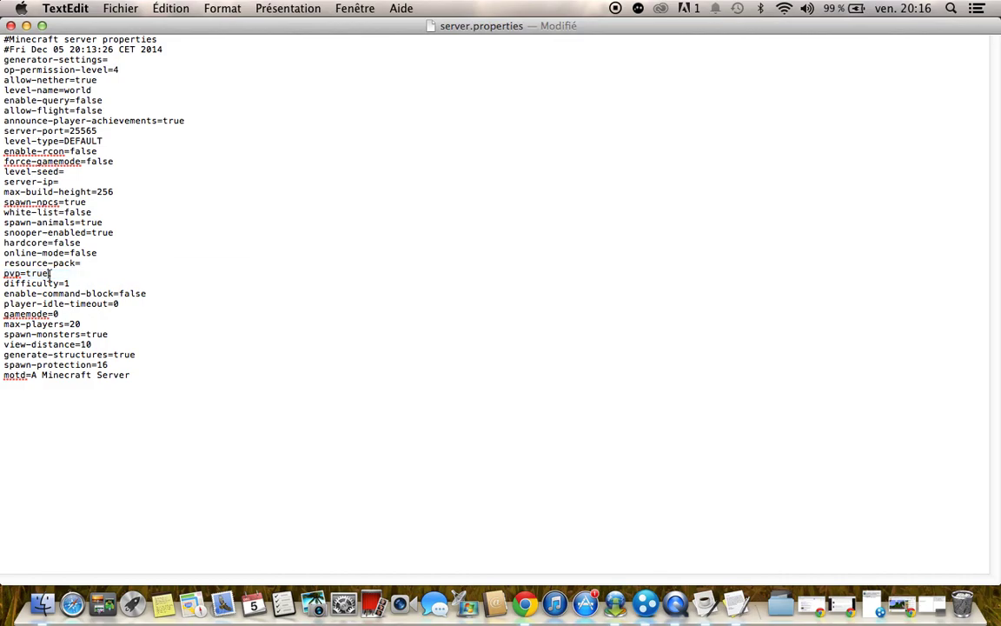
left_click_drag(75, 285, 59, 285)
left_click(133, 311)
left_click_drag(149, 293, 96, 316)
left_click(257, 253)
left_click(57, 314)
left_click(65, 315)
double_click(78, 323)
left_click(121, 322)
Set spawn-monsters to false in server.properties, keeping view-distance on its own line.
mouse_move(108, 334)
left_mouse_down()
mouse_move(93, 334)
mouse_move(112, 338)
left_mouse_up()
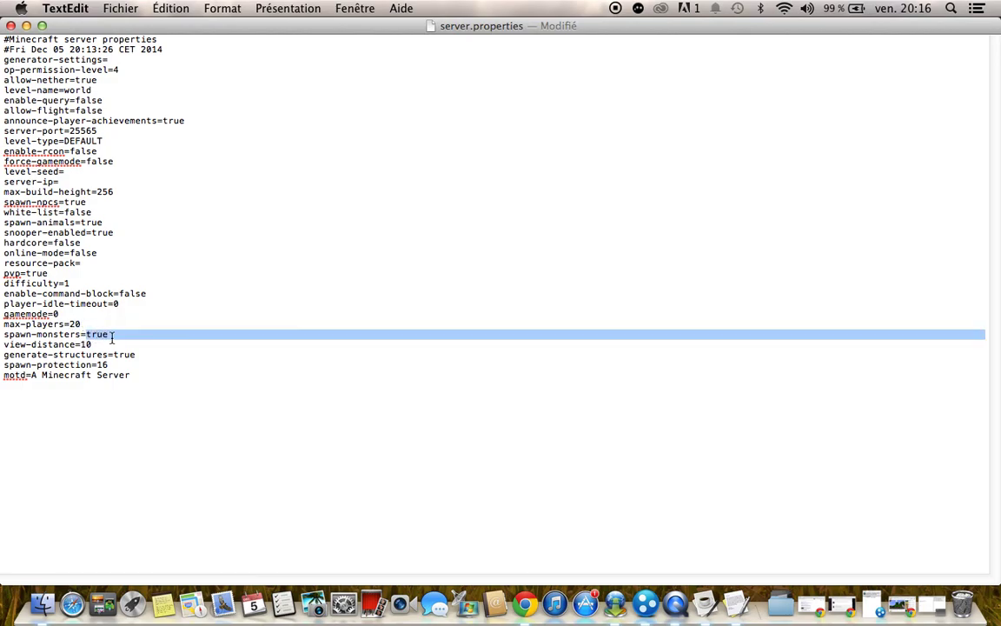
key("BackSpace")
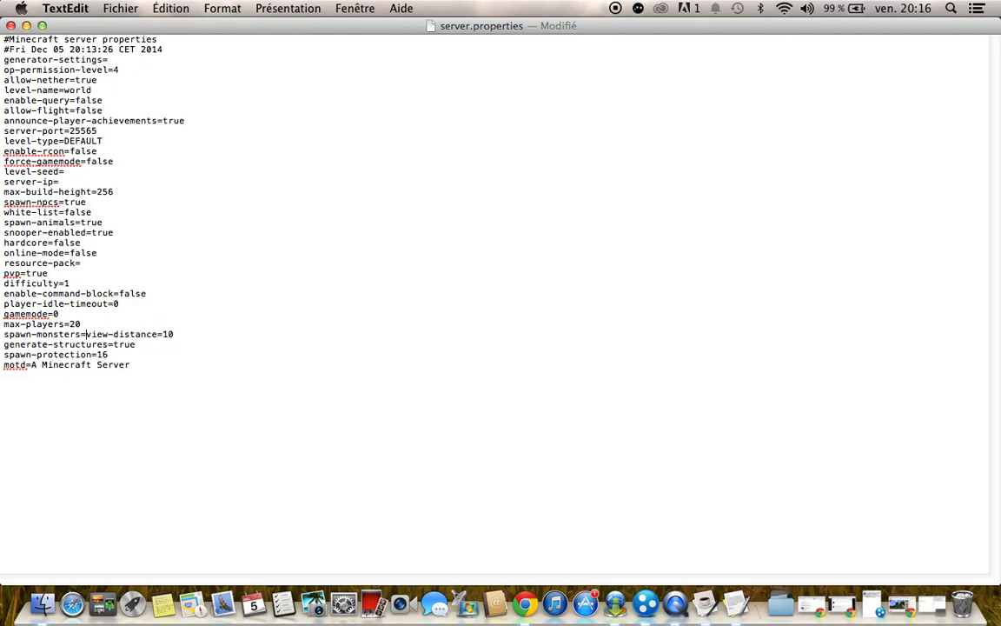
type("fale")
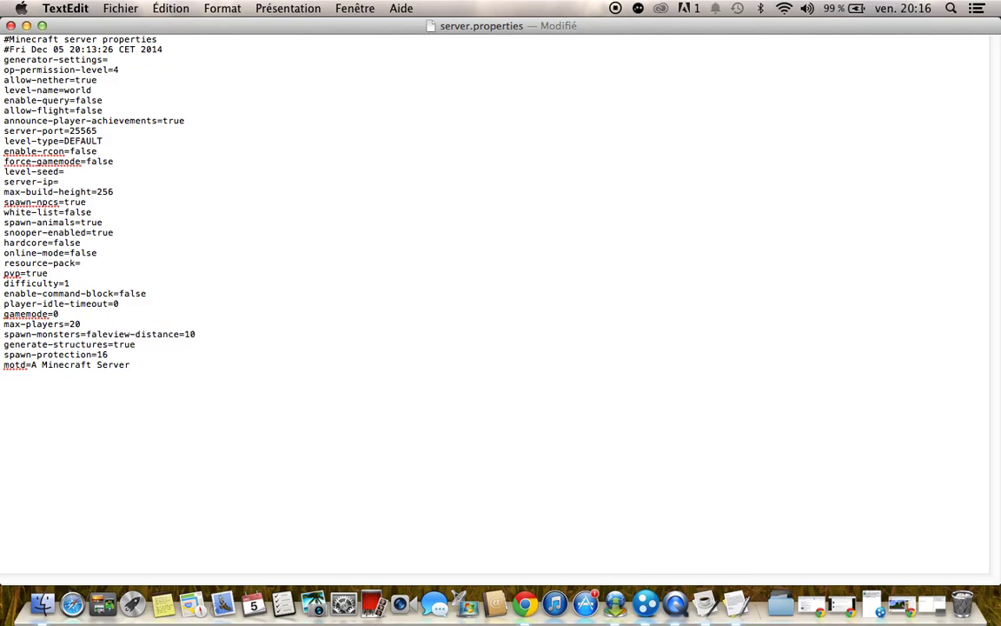
type("e")
key("Return")
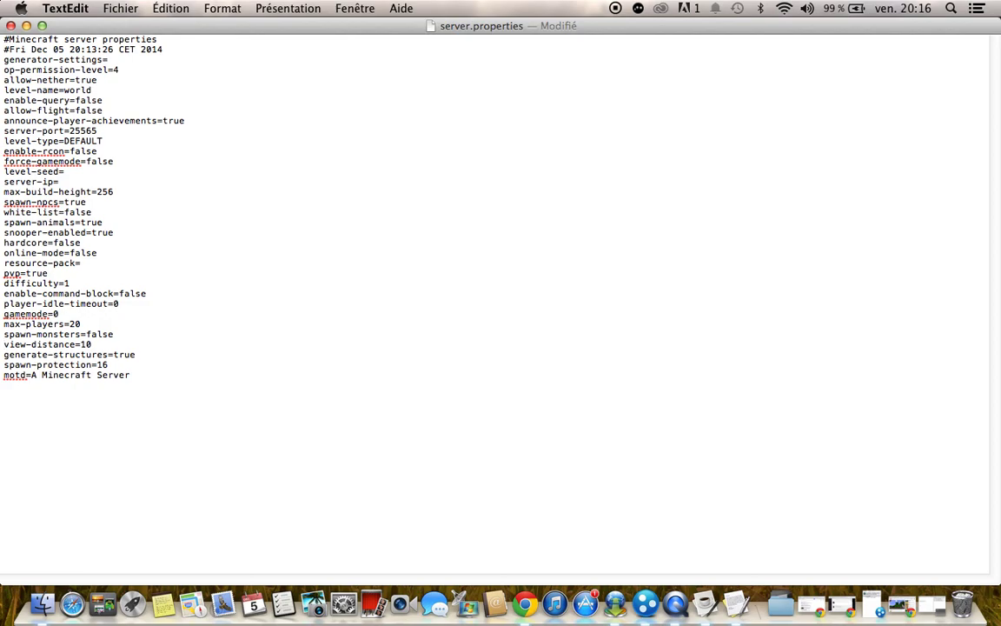
left_click(339, 419)
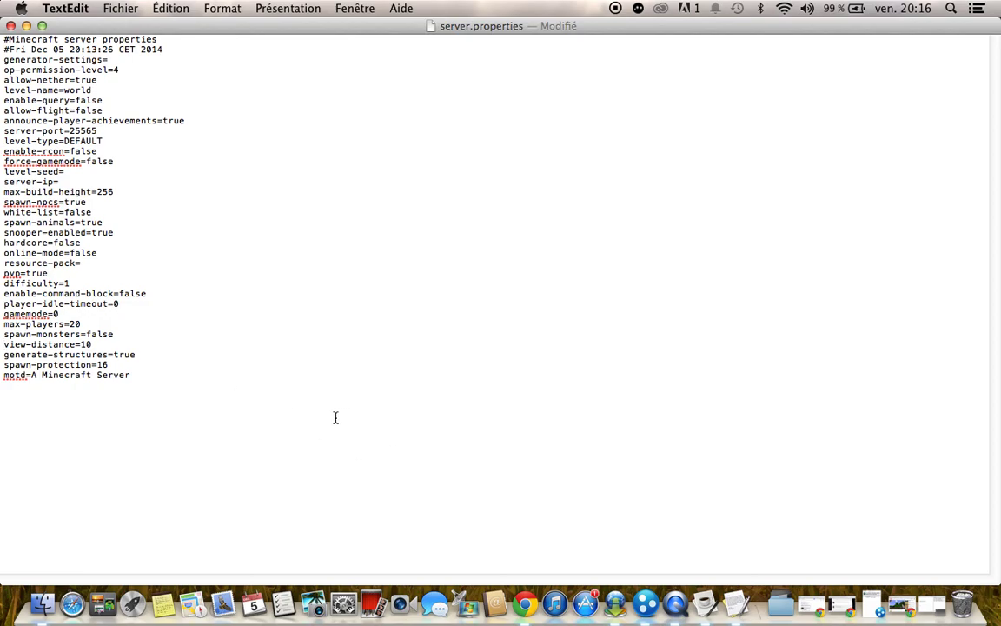
Replace the motd value with "Bienvenue les Cabouyeux" and close server.properties.
left_click_drag(148, 353, 120, 351)
left_click(145, 356)
left_click(141, 373)
key("Up")
left_click_drag(133, 374, 170, 435)
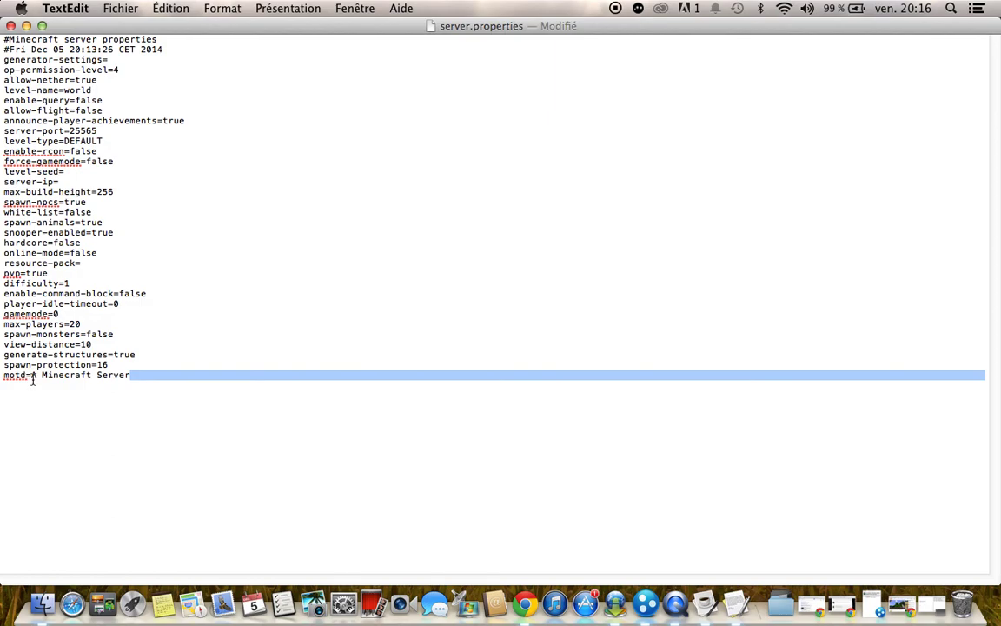
mouse_move(33, 377)
left_mouse_down()
mouse_move(136, 375)
mouse_move(29, 374)
left_mouse_up()
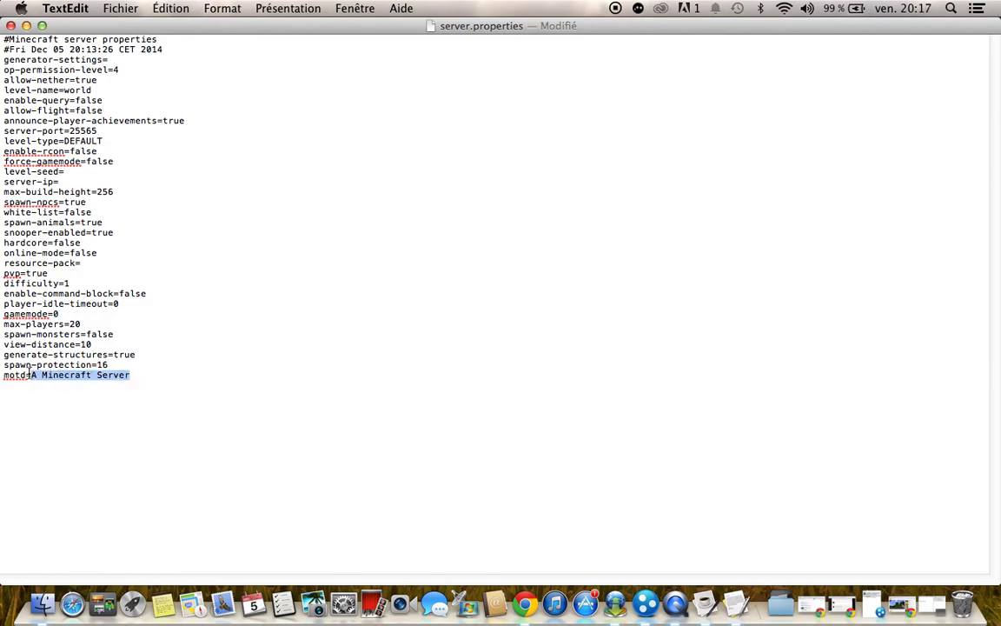
key("BackSpace")
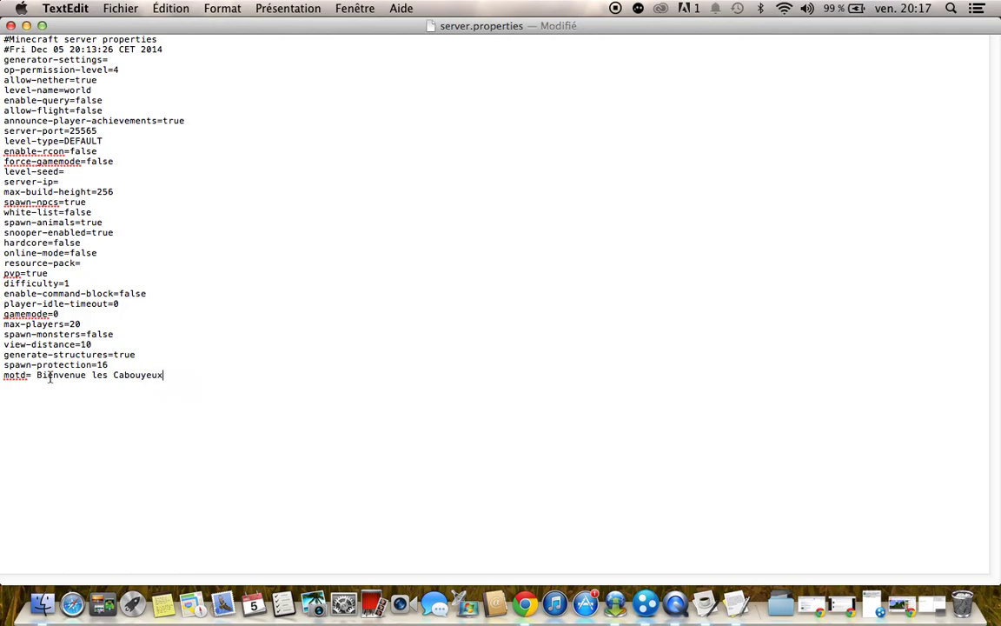
left_click(11, 26)
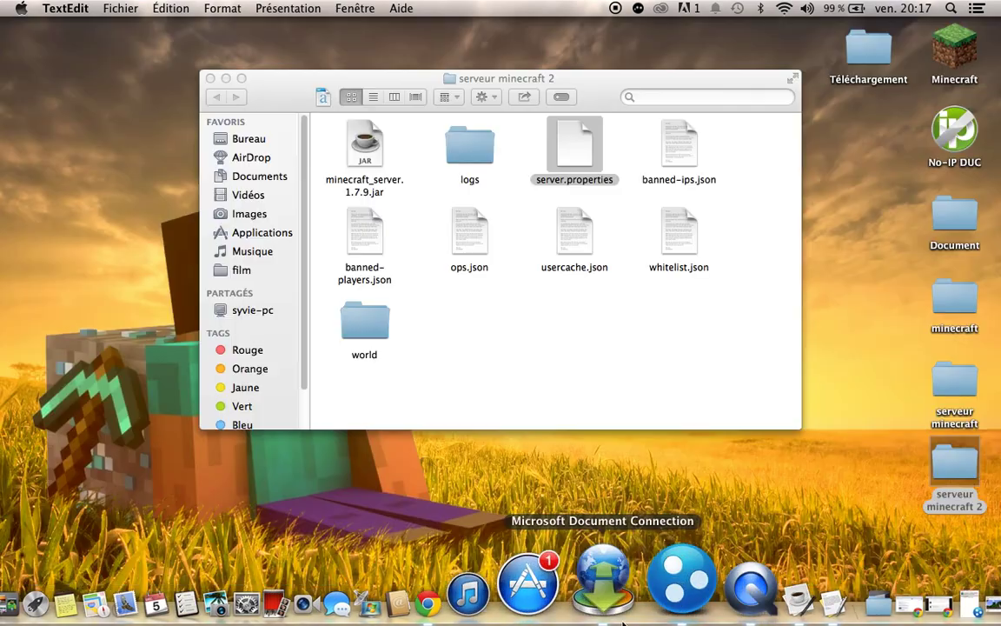
Stop the running server with the stop command, relaunch minecraft_server.1.7.9.jar and minimise the new server window.
double_click(363, 139)
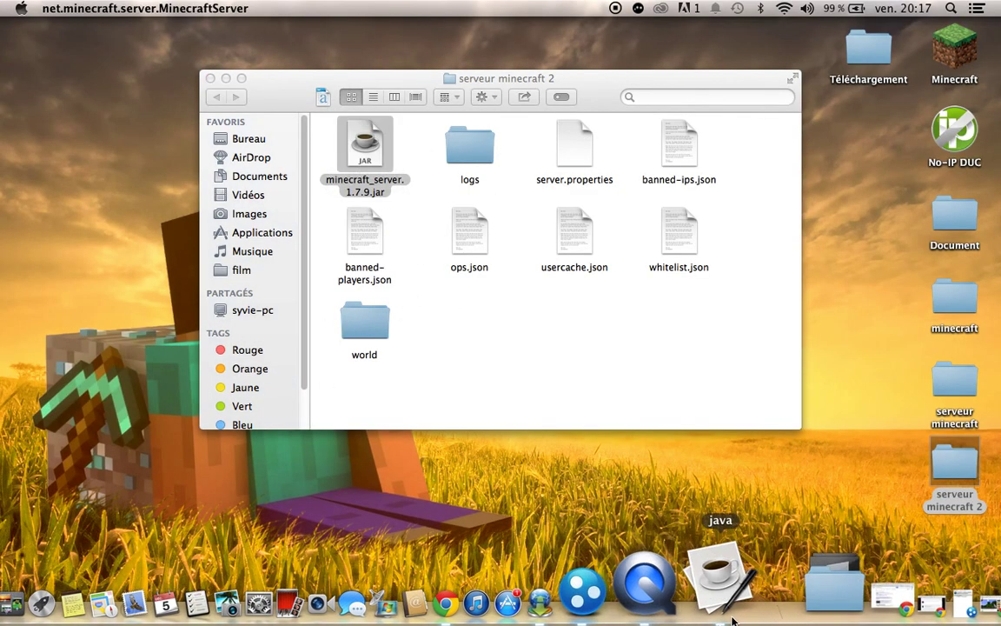
type("stop")
key("Return")
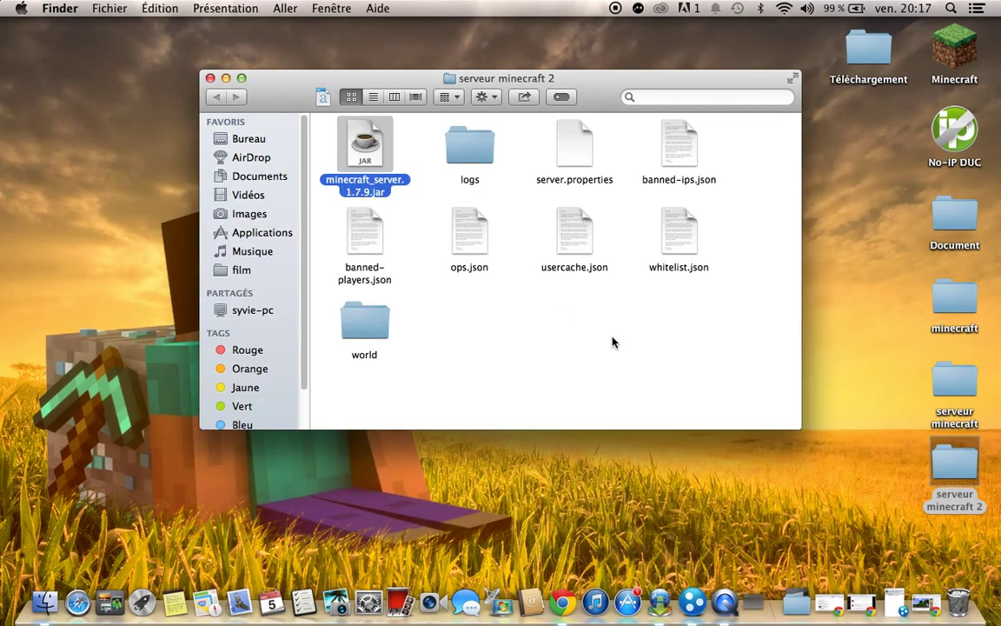
left_click(209, 79)
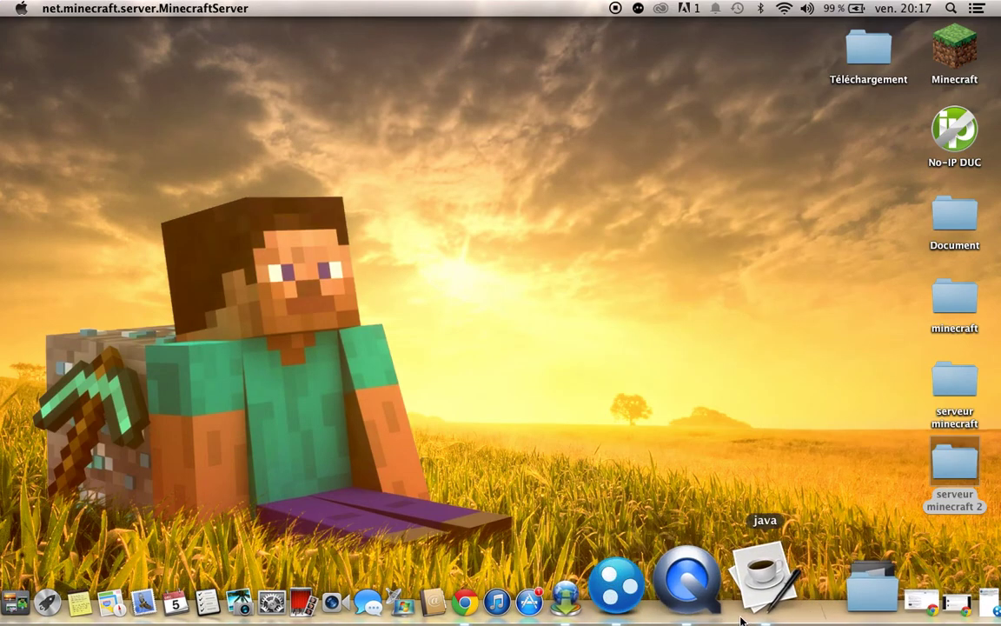
left_click(598, 352)
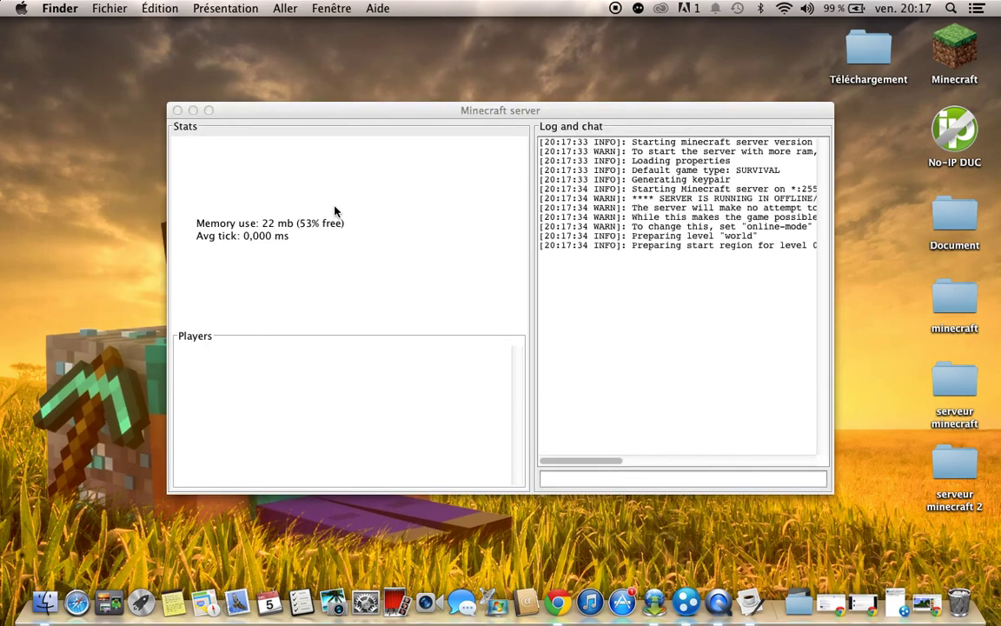
left_click_drag(635, 256, 663, 260)
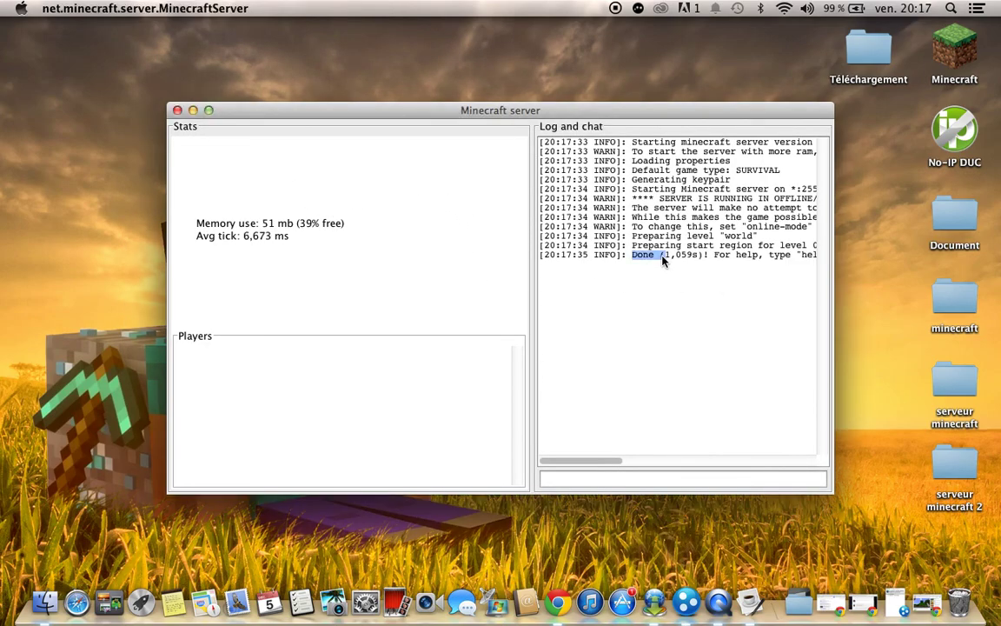
left_click(193, 110)
Open the Minecraft launcher from the desktop, start Minecraft 1.7.9 offline and maximise the game window.
left_click(961, 55)
double_click(961, 55)
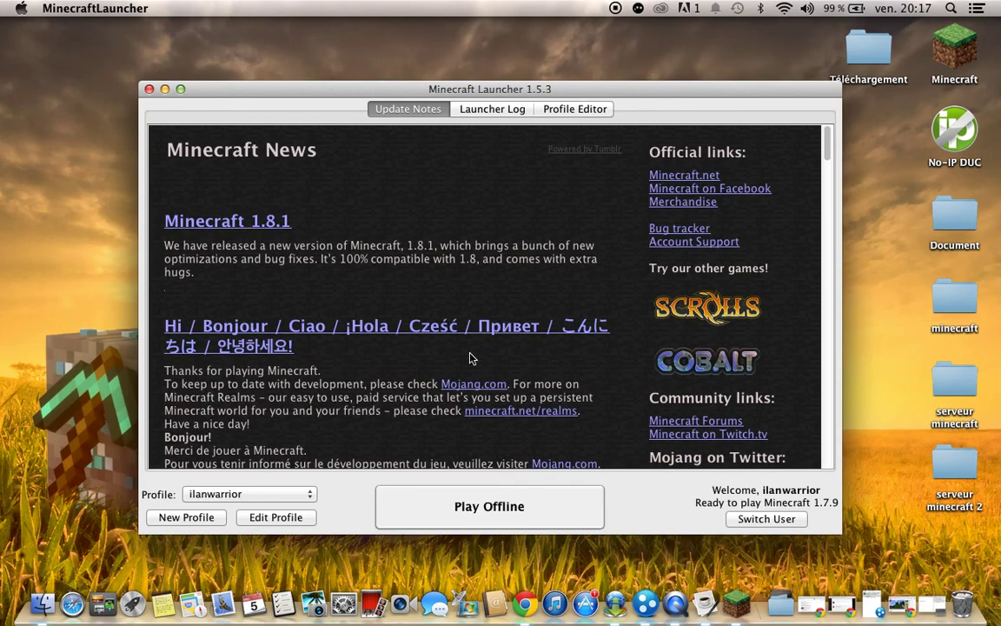
left_click(565, 507)
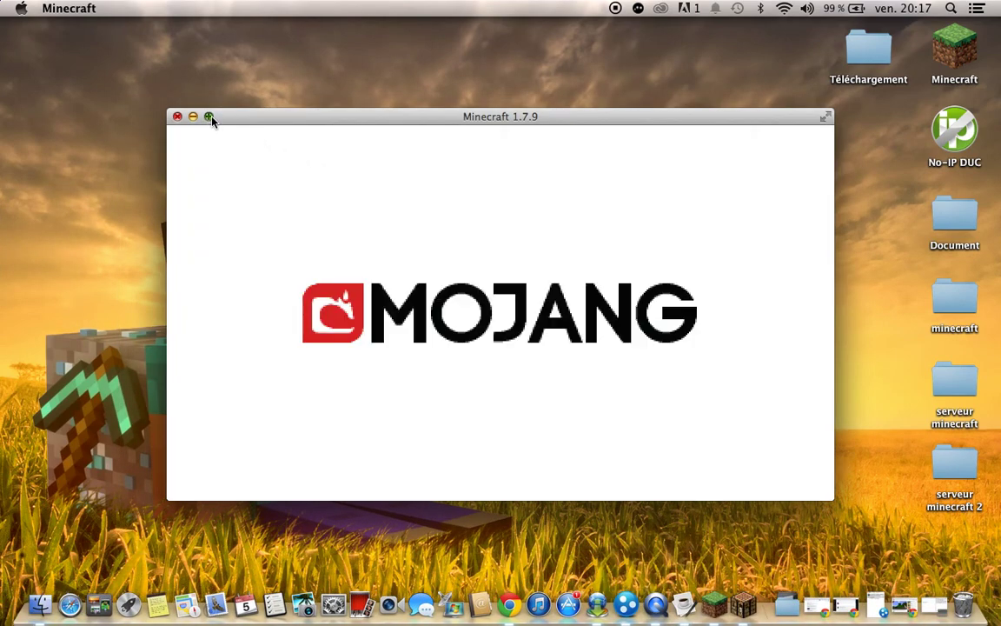
left_click(209, 117)
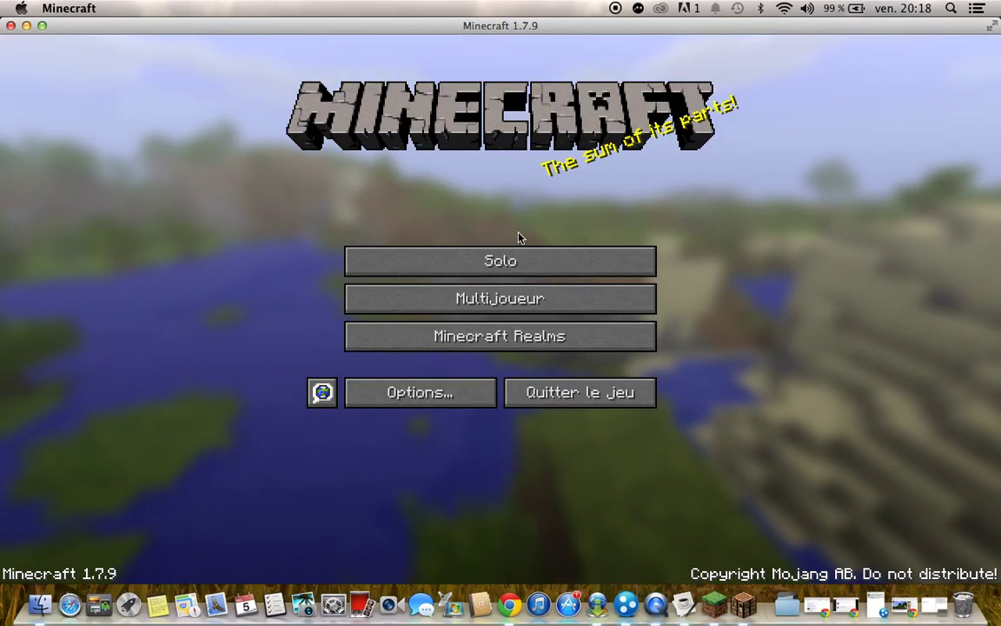
Compare the mon serveur and tuto entries in the multiplayer list and join the tuto server.
left_click(458, 294)
left_click(460, 320)
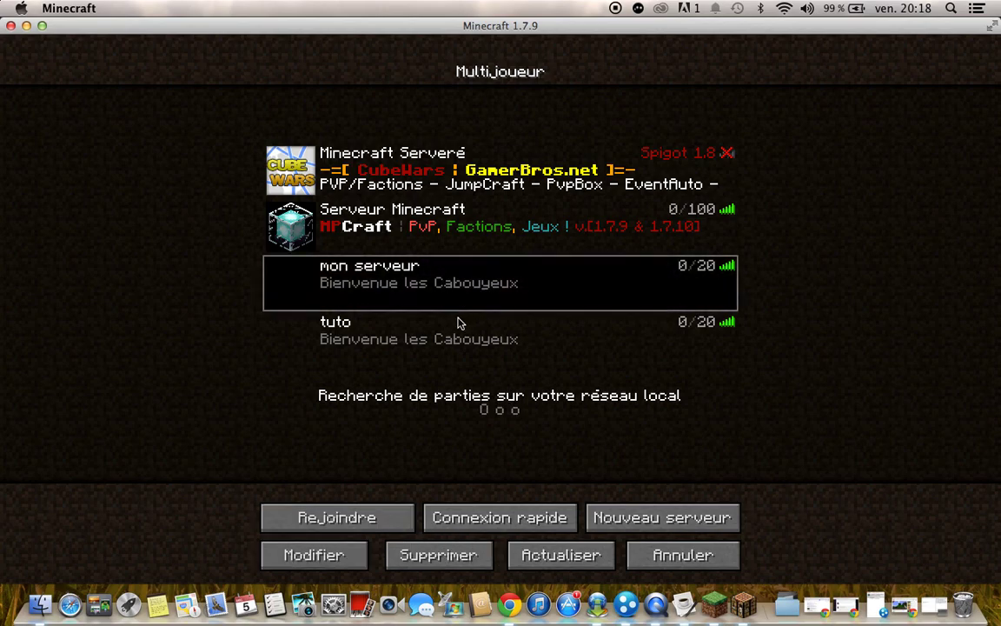
left_click(470, 353)
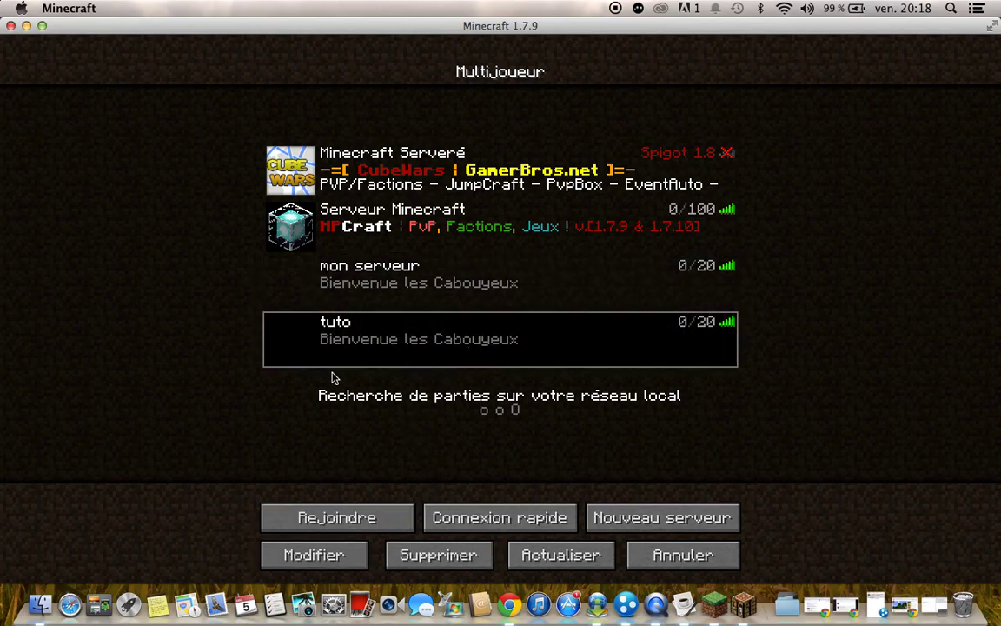
left_click(335, 274)
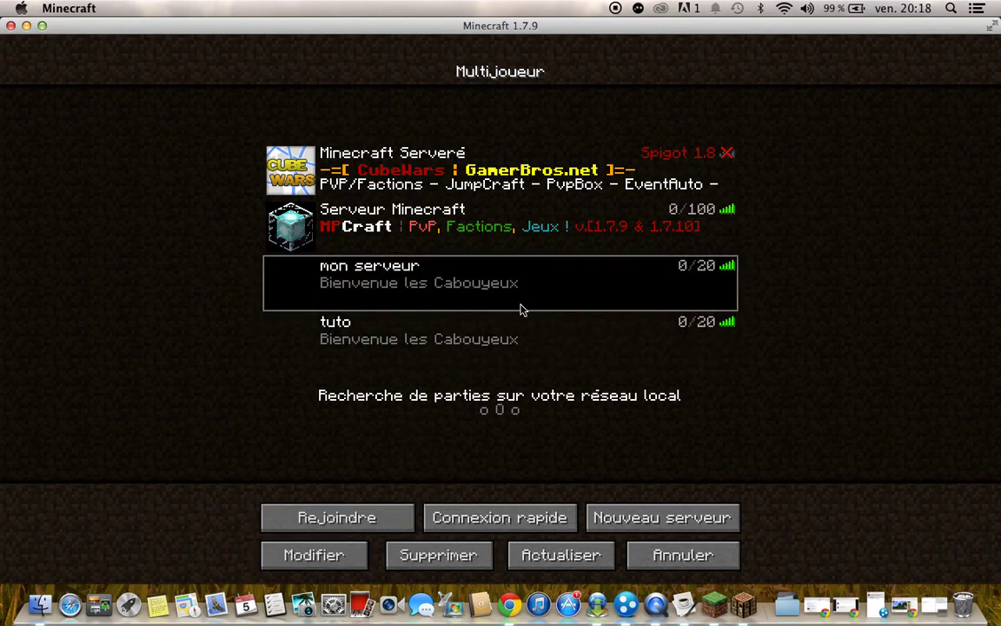
left_click(460, 357)
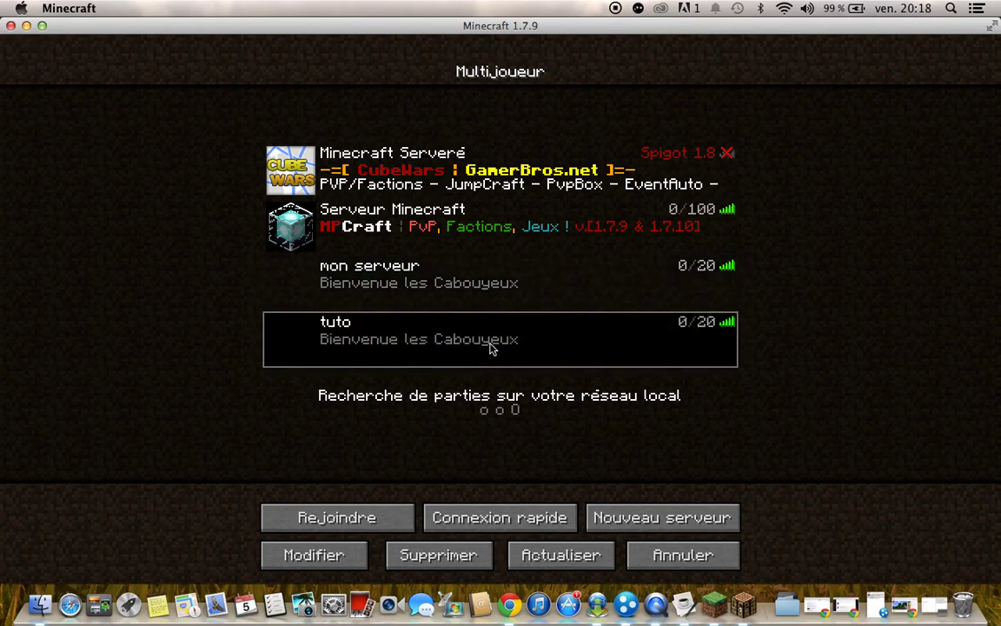
left_click(309, 519)
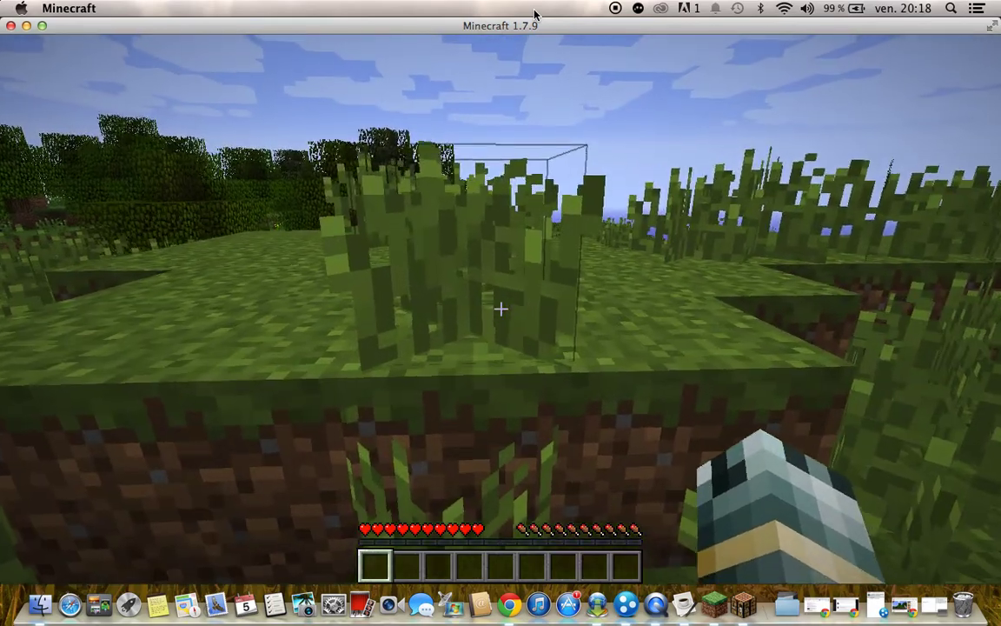
Pause the game and grant the connected player operator rights with the /op command in the Minecraft server console.
key("Escape")
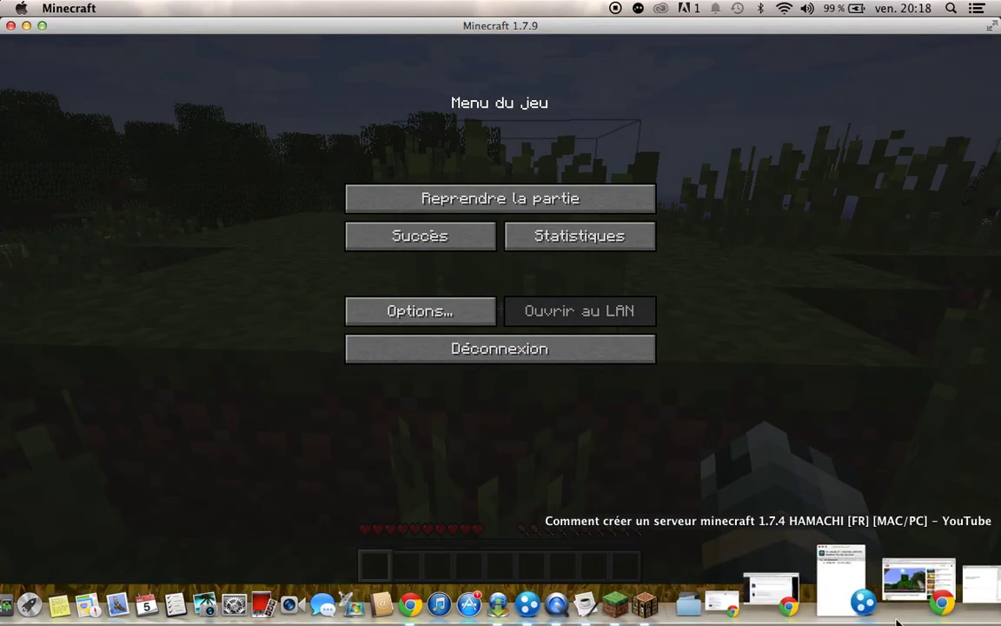
left_click(941, 622)
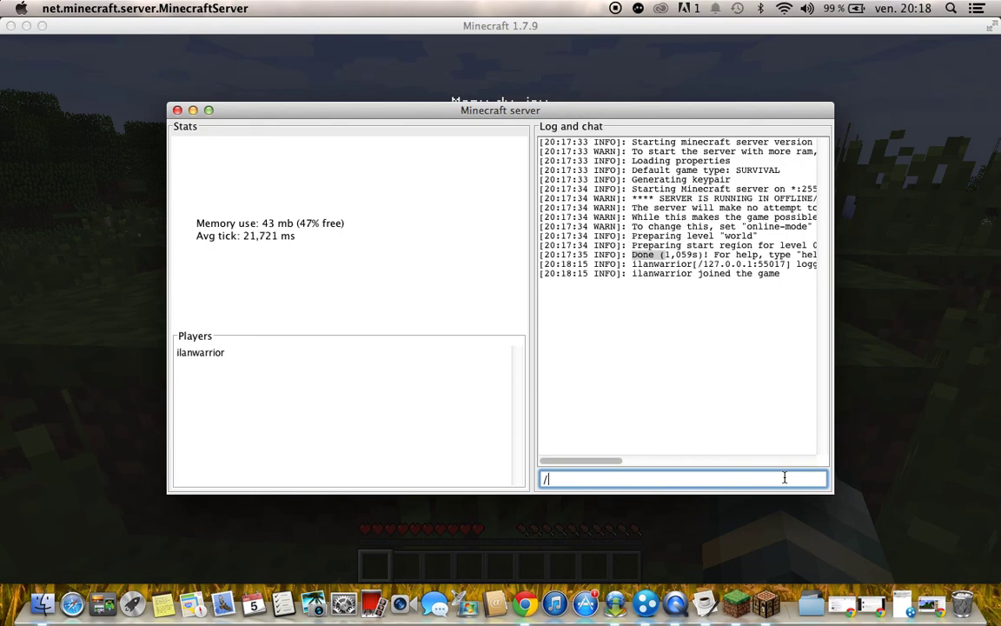
type("ilanwarrior")
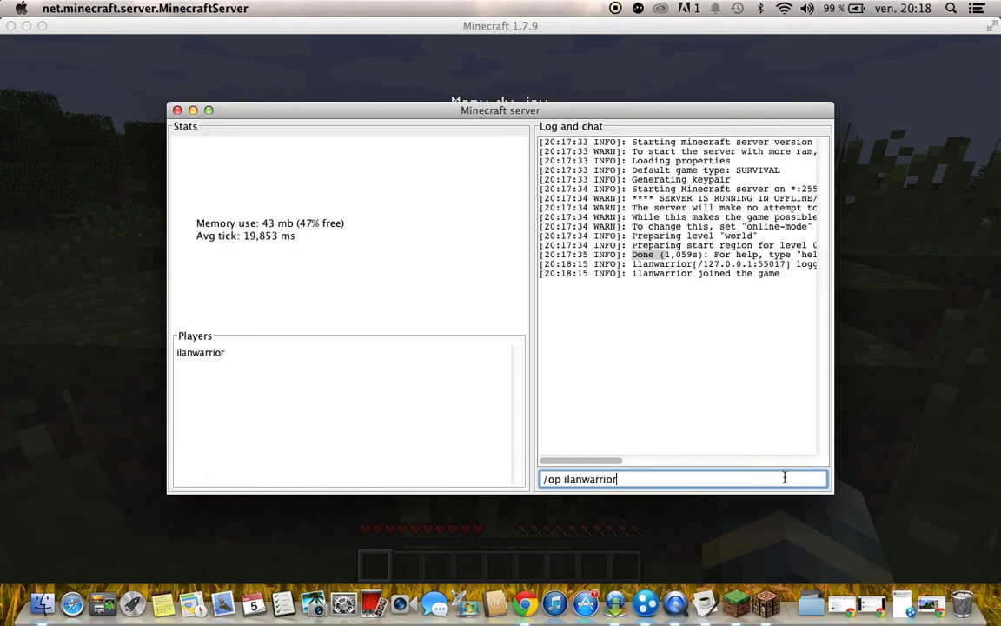
key("Return")
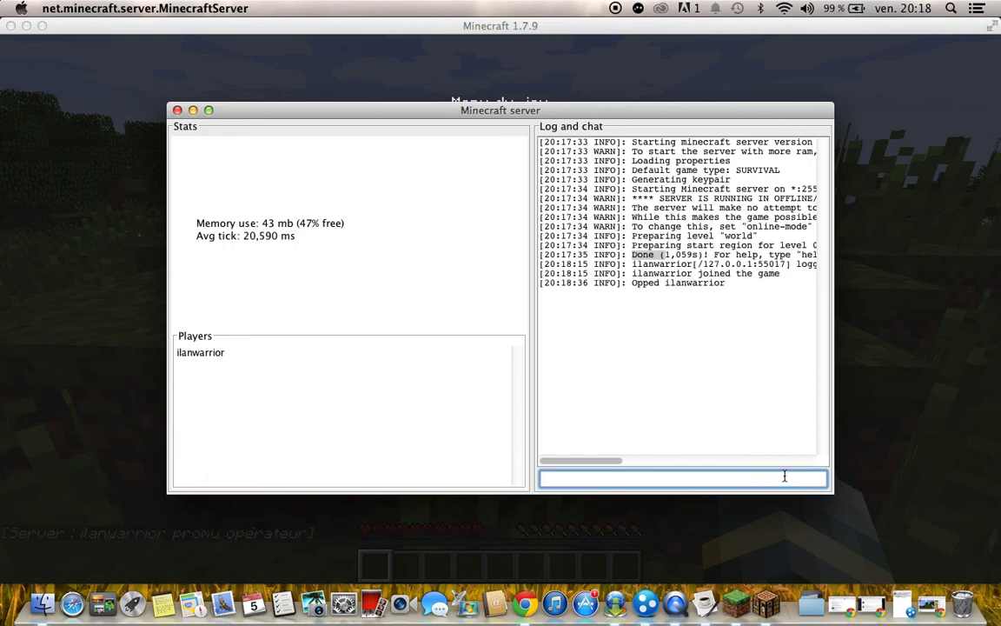
left_click(676, 289)
Return to the game, resume play and switch the player to creative mode with the /gamemode 1 command.
left_click(932, 202)
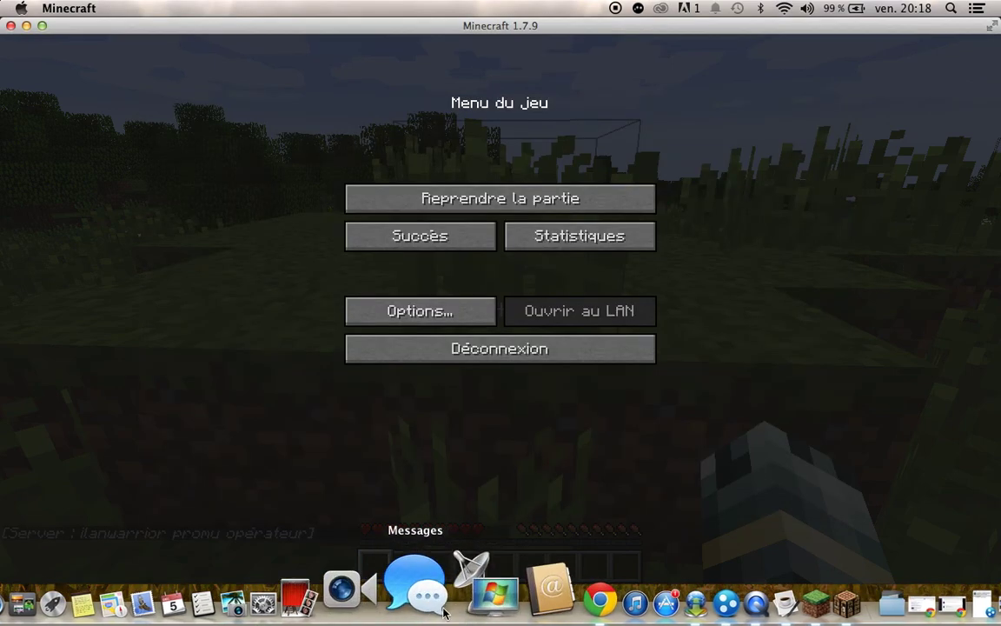
left_click(481, 208)
type("t")
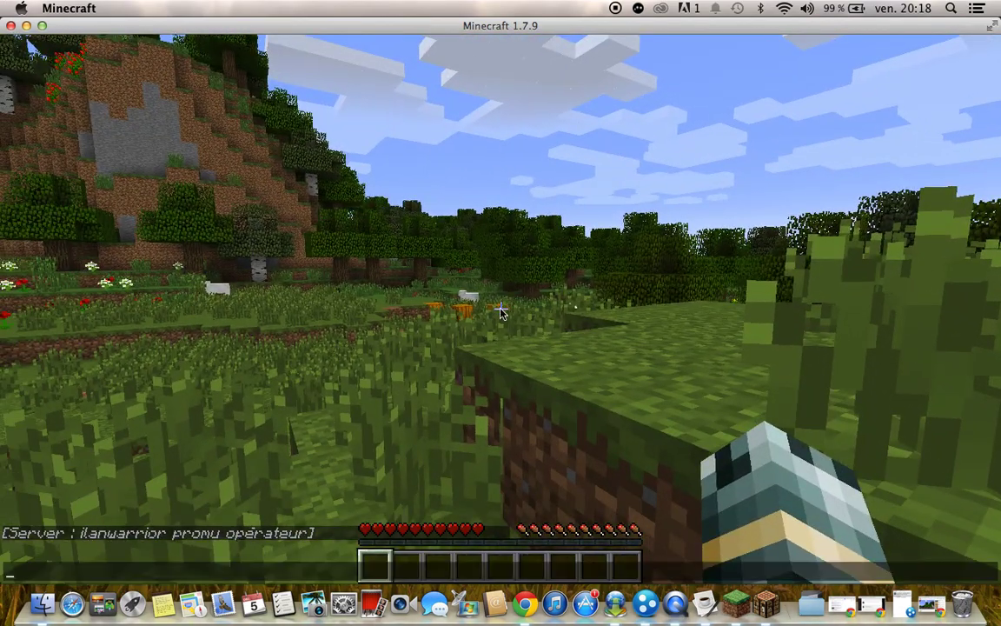
type("/gamemode 1 i")
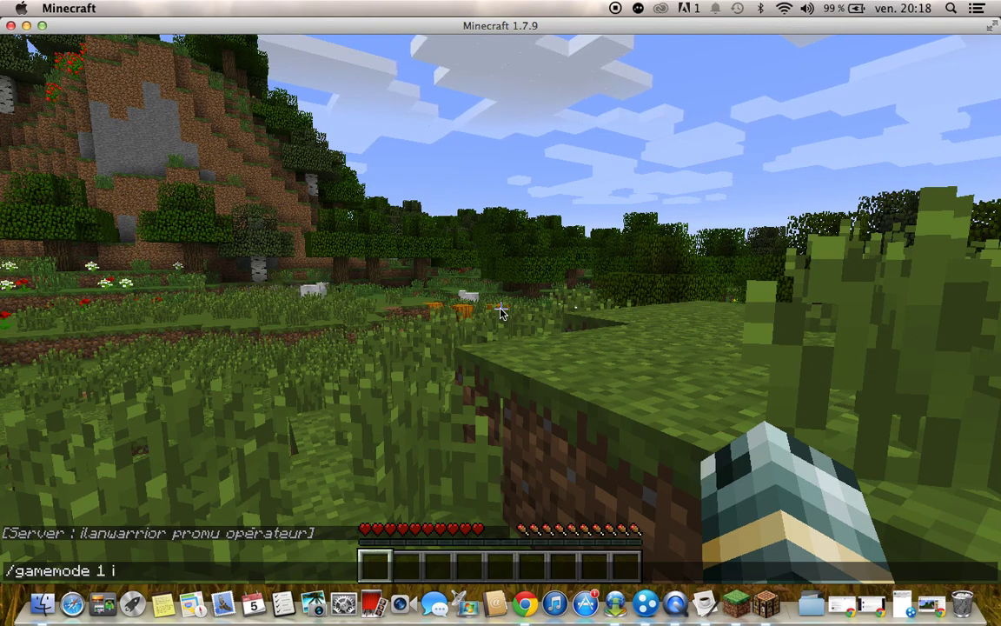
type("lanwarrior")
key("Return")
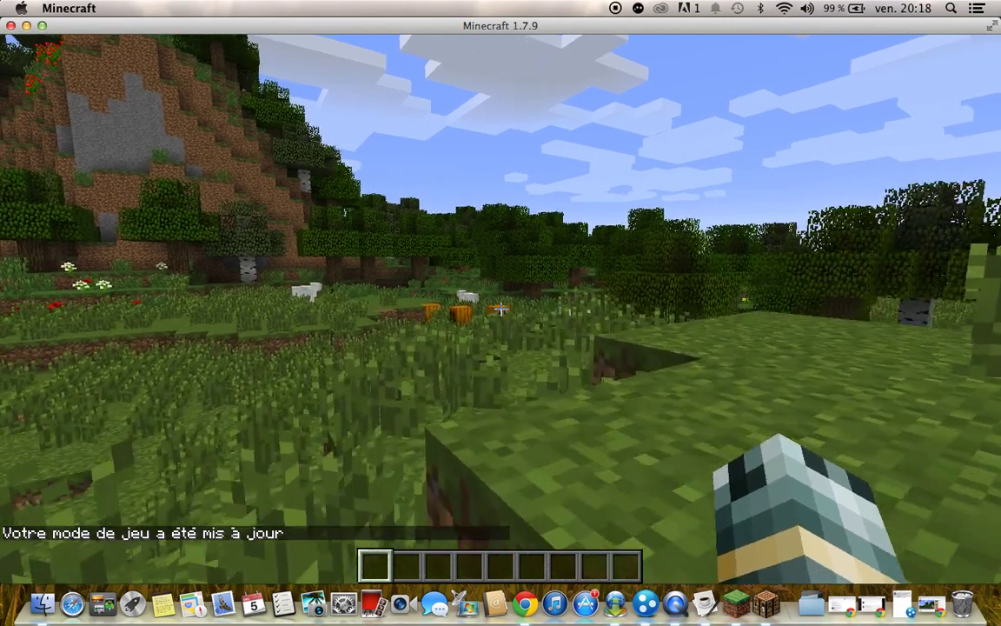
Browse the creative inventory categories, including decorative blocks, and close the inventory.
key("e")
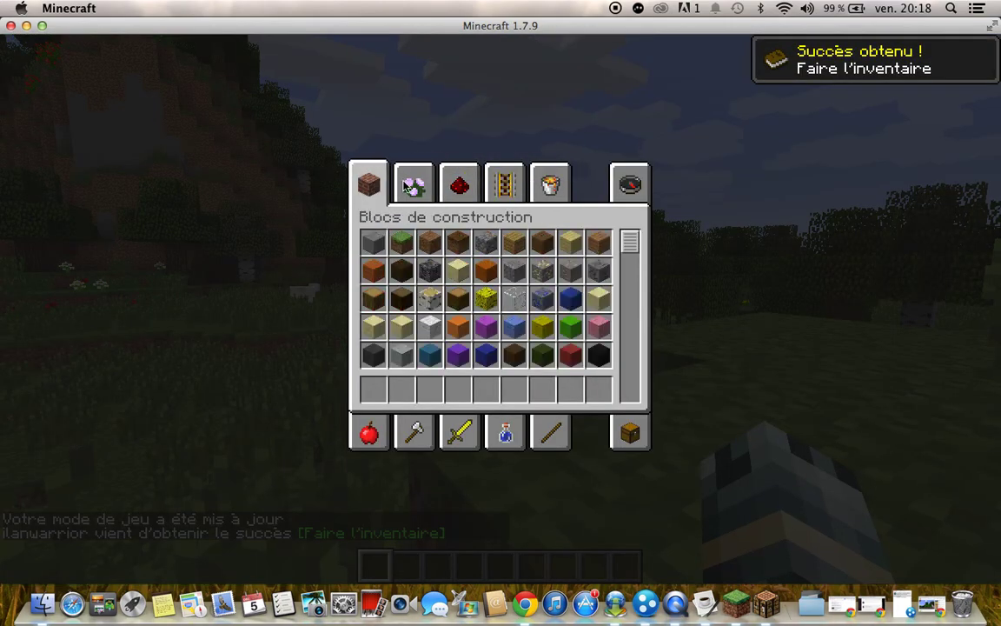
left_click(505, 183)
left_click(550, 183)
left_click_drag(635, 242, 648, 400)
left_click(459, 182)
left_click(413, 185)
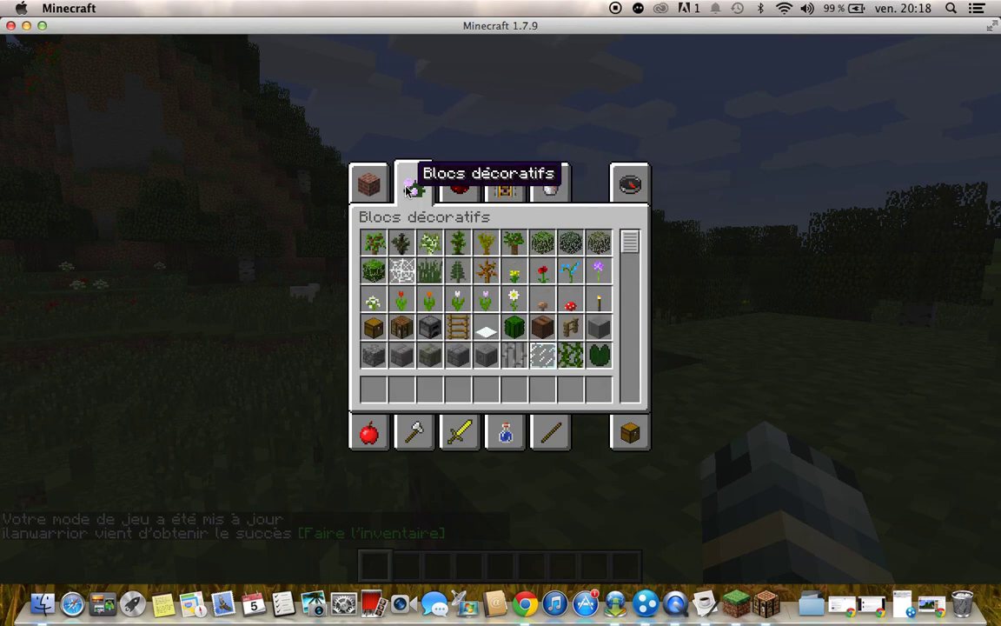
left_click(553, 184)
left_click_drag(622, 250, 626, 389)
key("e")
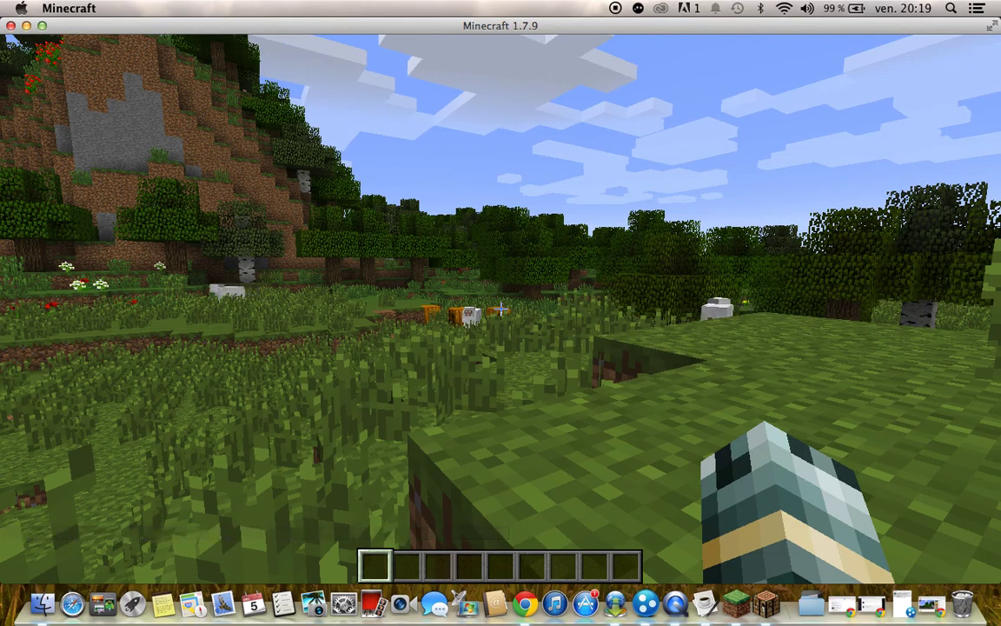
Switch the world time to night with the /time set night command.
key("slash")
type("time")
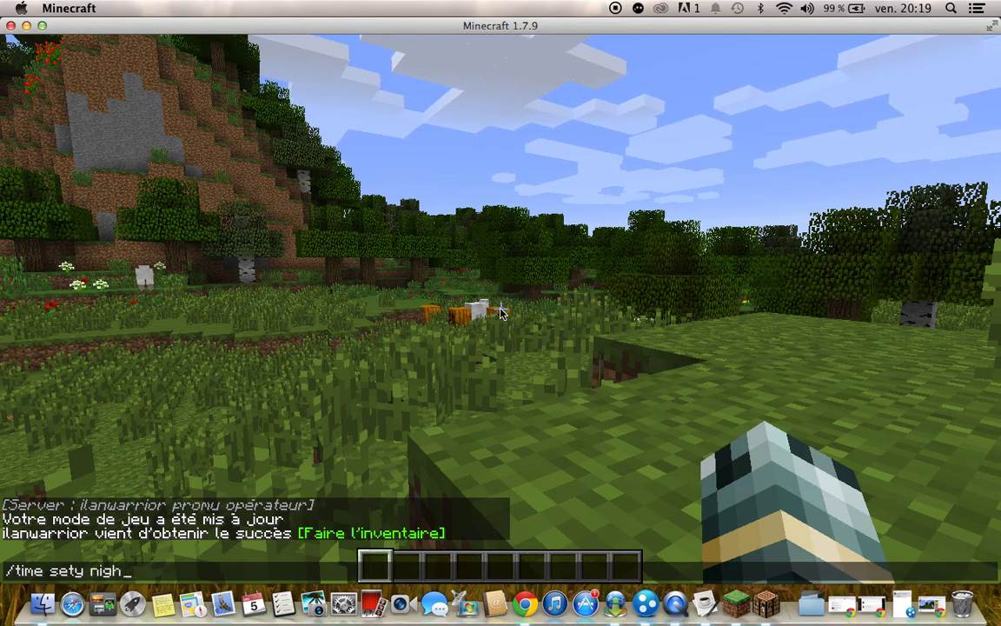
type("set night")
key("Return")
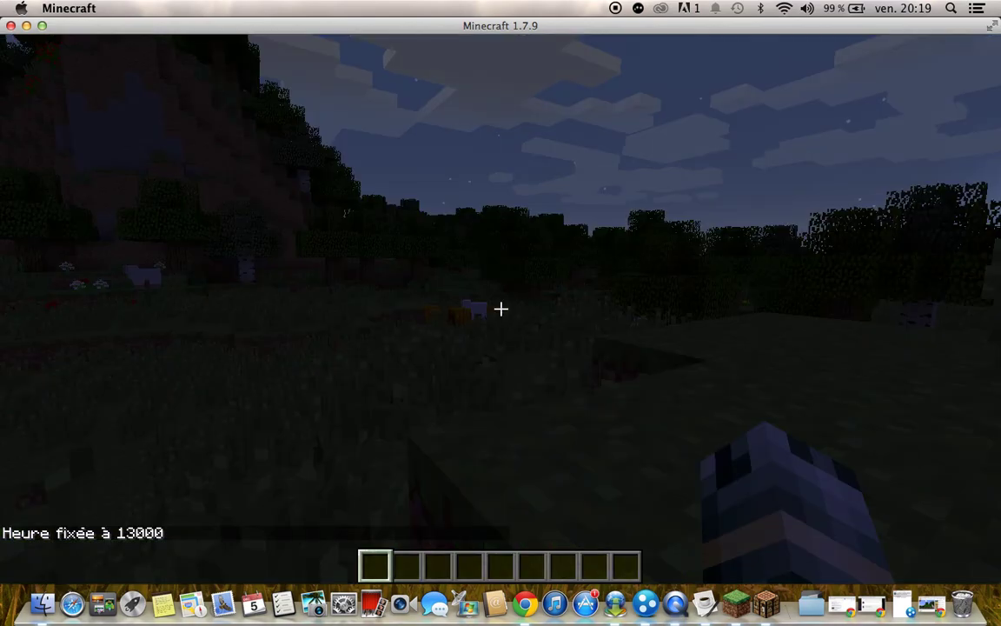
Switch the world time to day with the /time set day command.
type("/time set d")
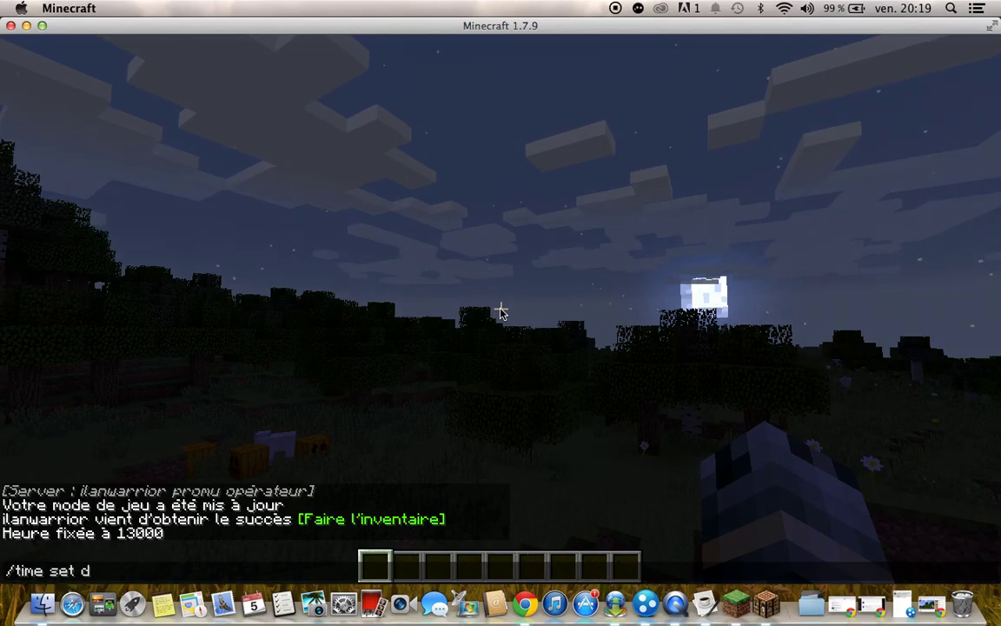
type("ay")
key("Return")
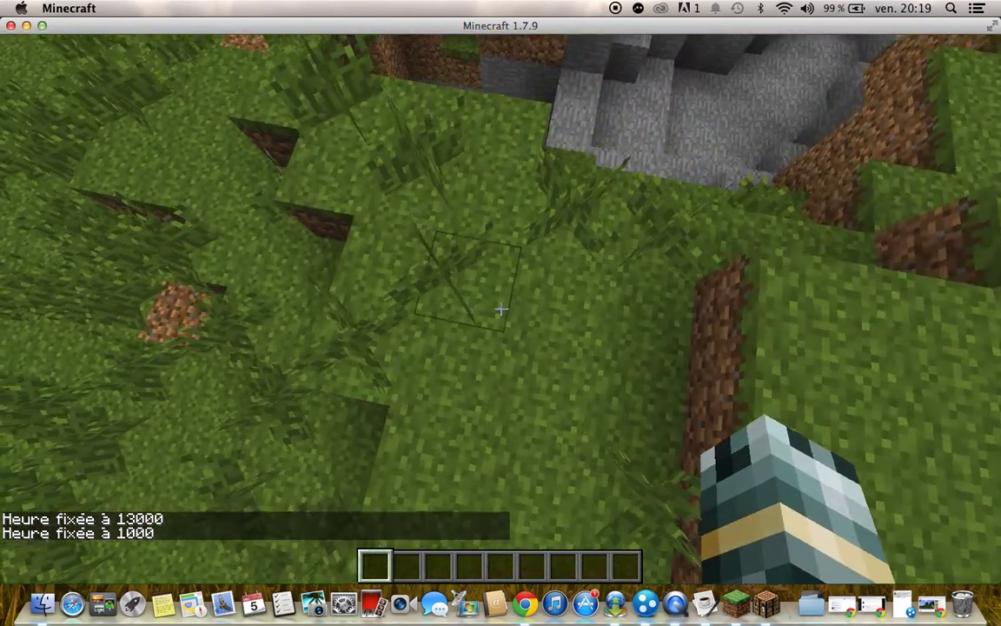
key("w")
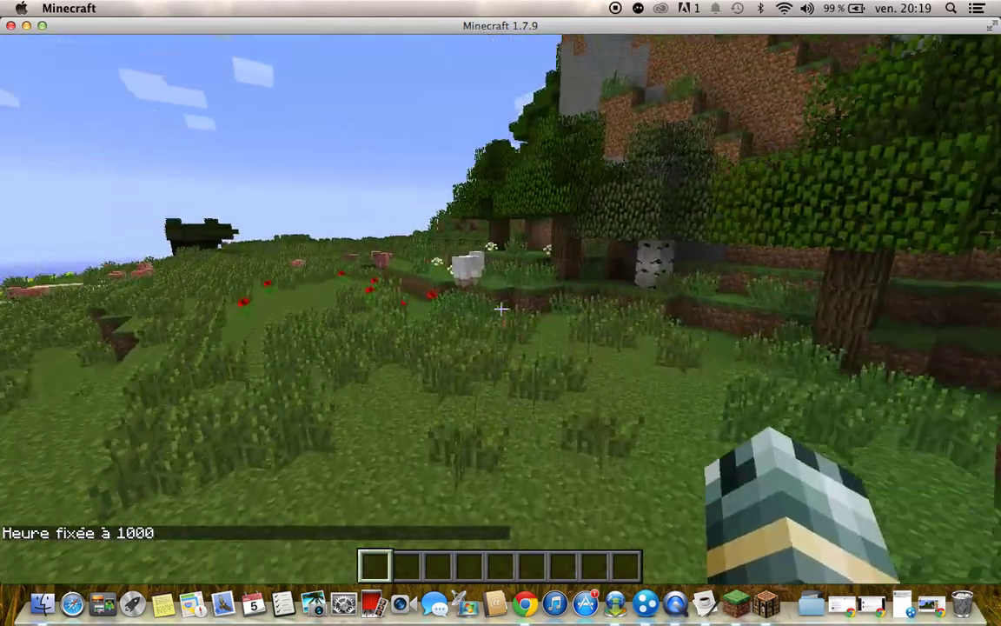
key("e")
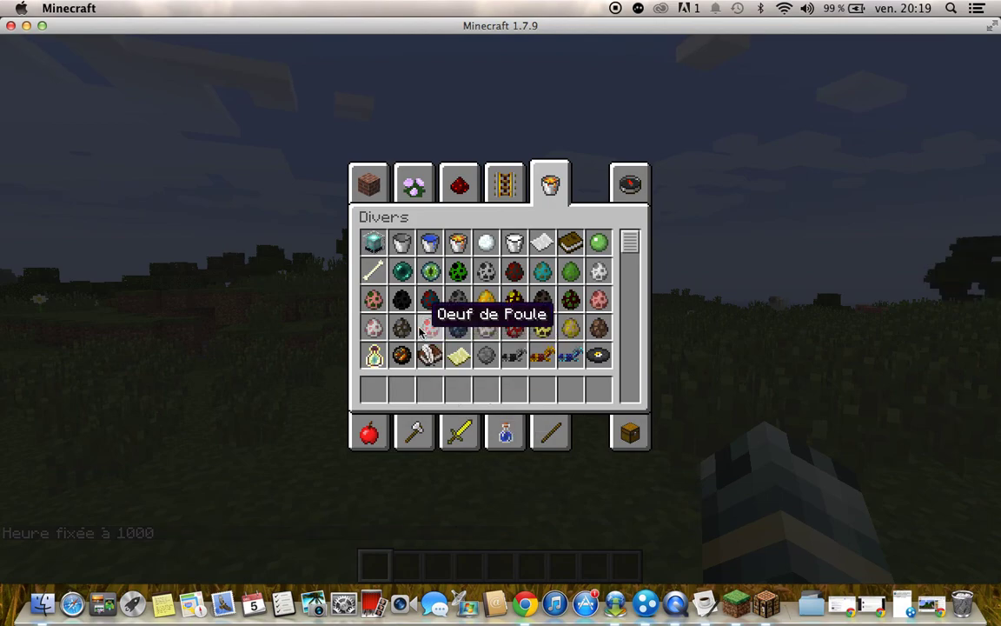
key("e")
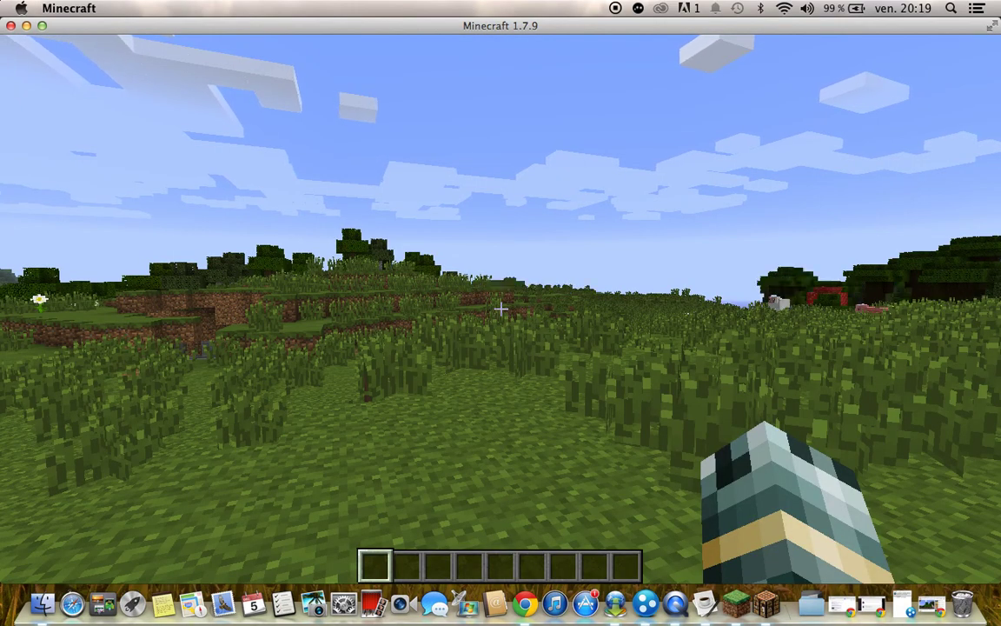
Lower the game's main volume in the music and sound options and resume play.
key("XF86AudioMute")
key("XF86AudioMute")
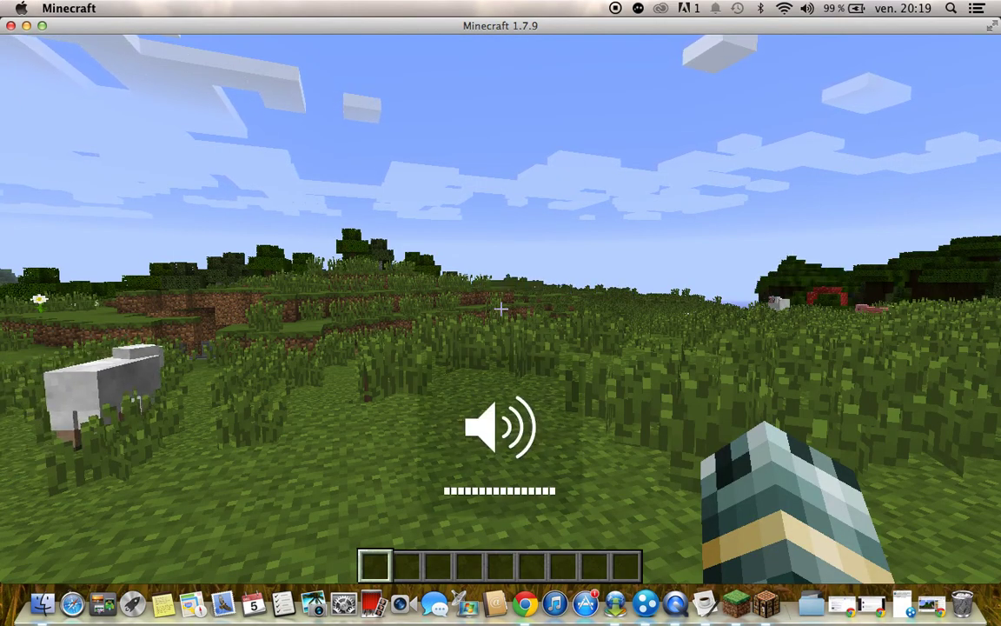
key("Escape")
left_click(473, 318)
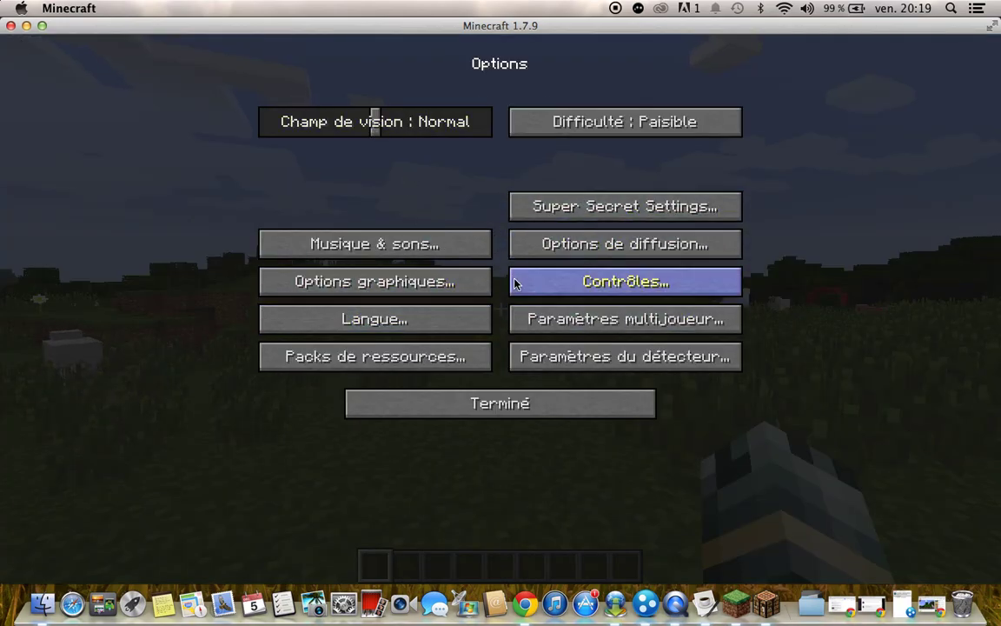
left_click(378, 244)
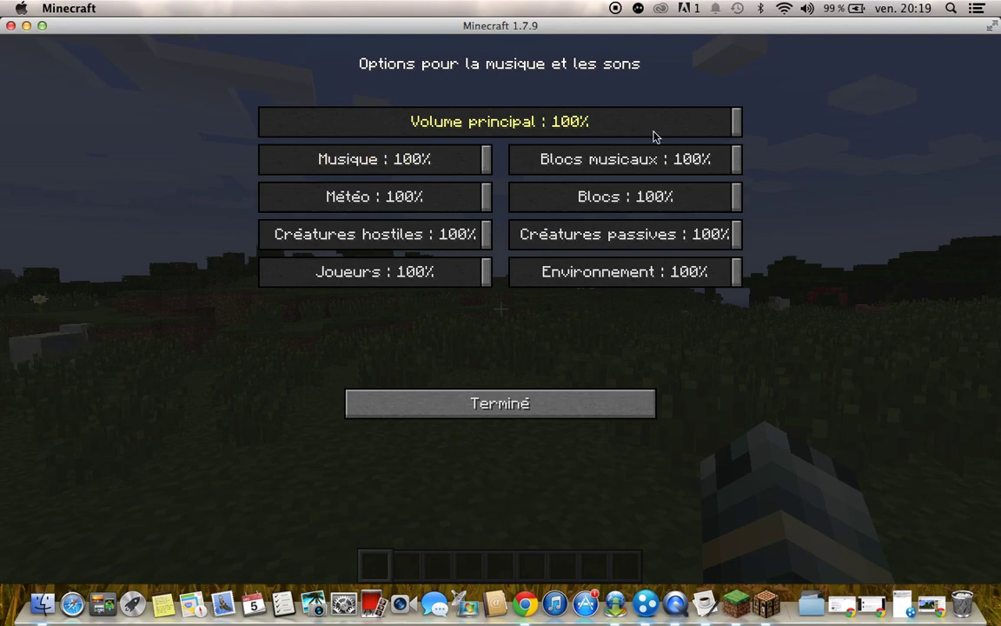
left_click_drag(742, 128, 50, 6)
left_click(644, 403)
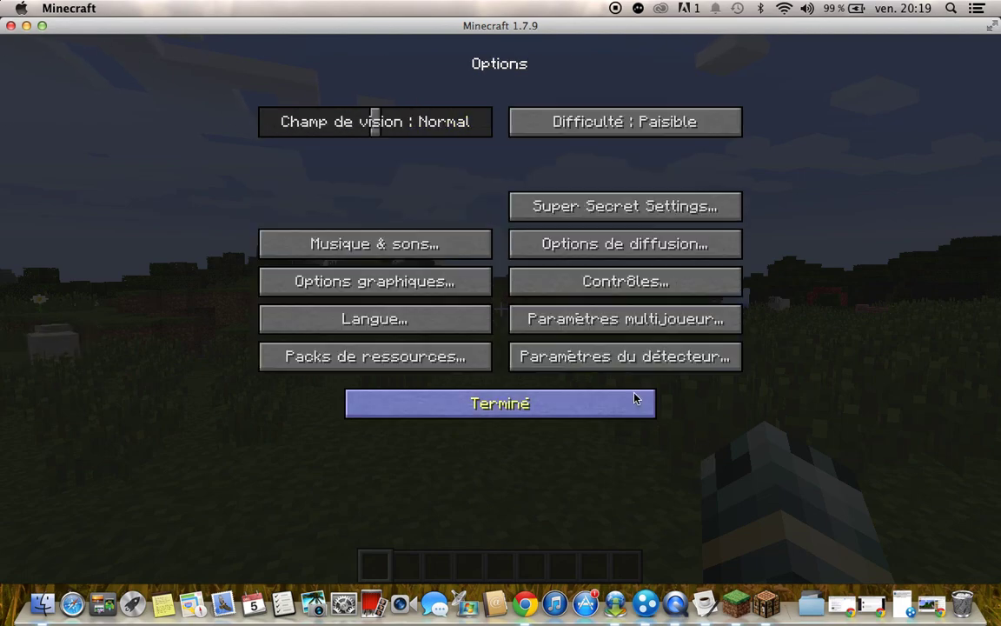
left_click(503, 411)
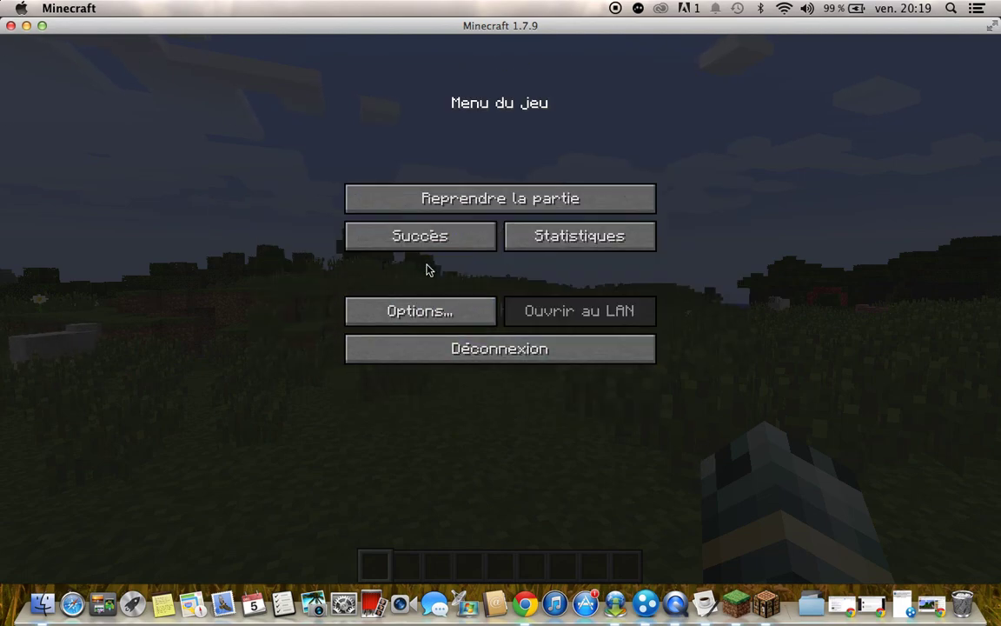
left_click(439, 193)
Run the /tp command without arguments to look up its syntax.
key("slash")
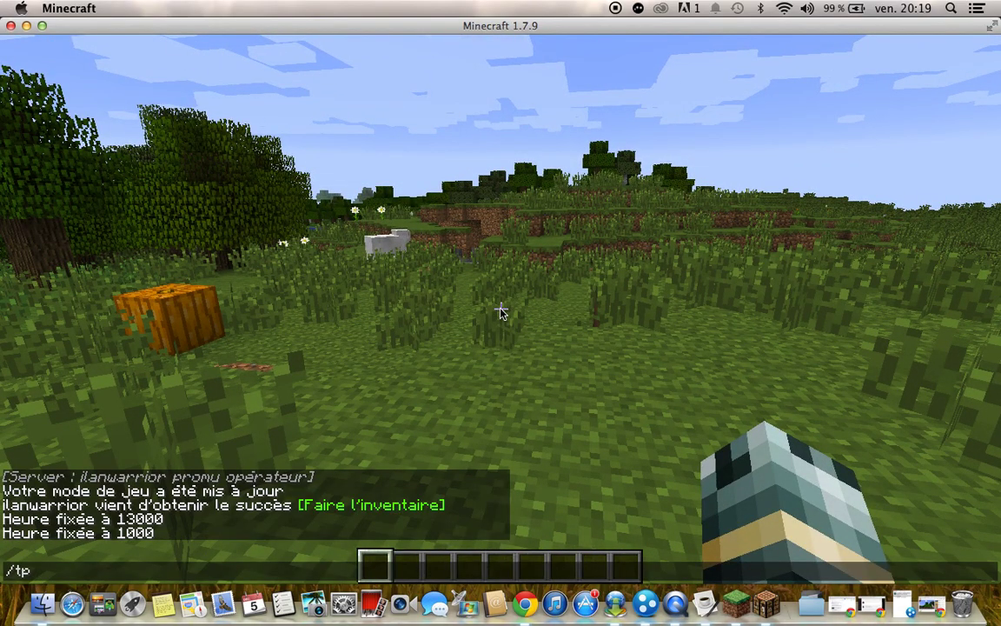
type("tp")
key("Return")
Travel across the meadow to the sandy pond and break tall grass near the pigs.
key("w")
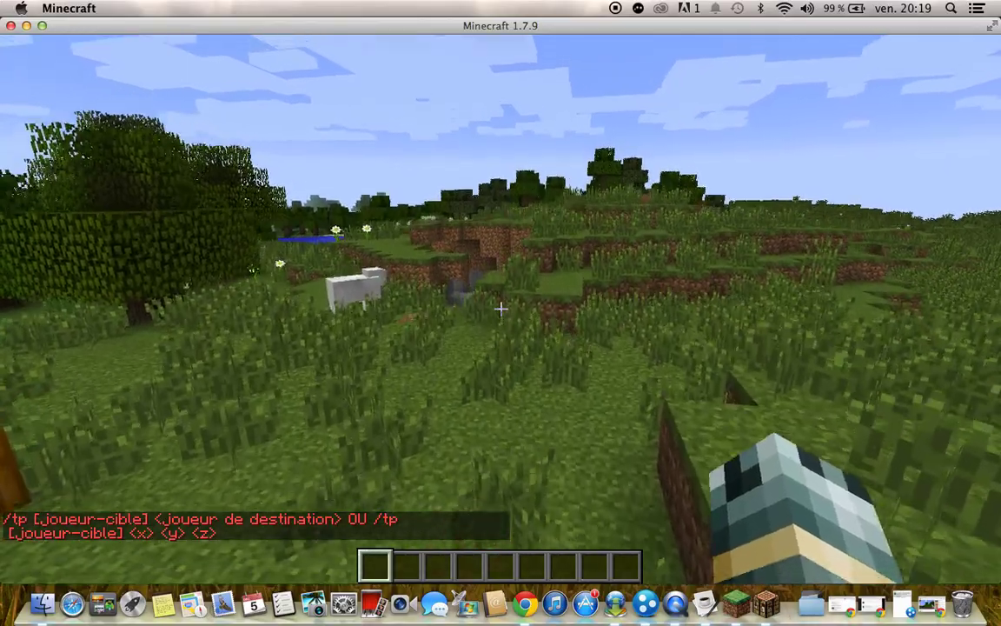
key("w")
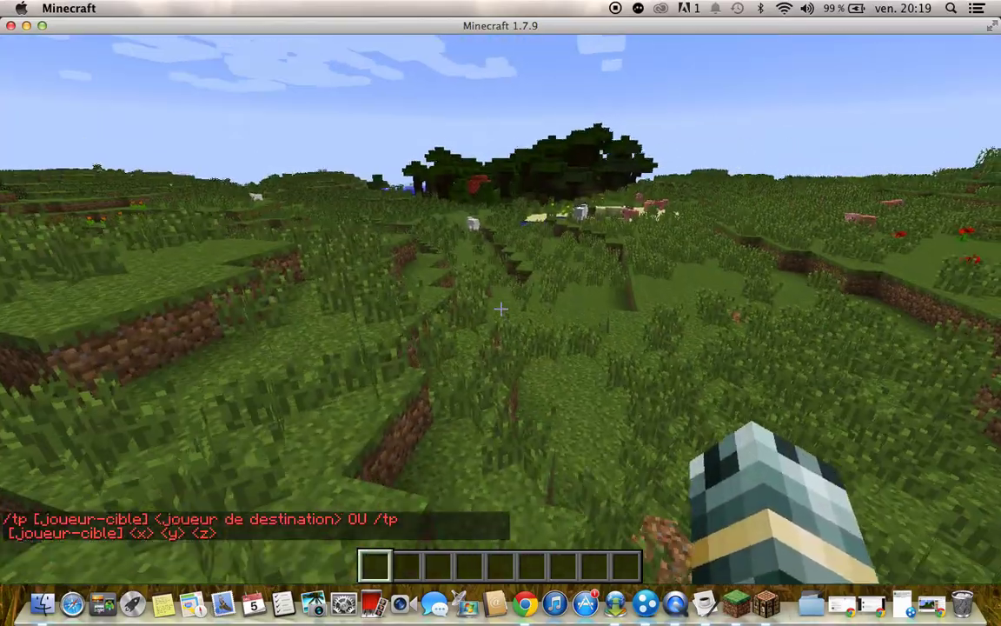
key("w")
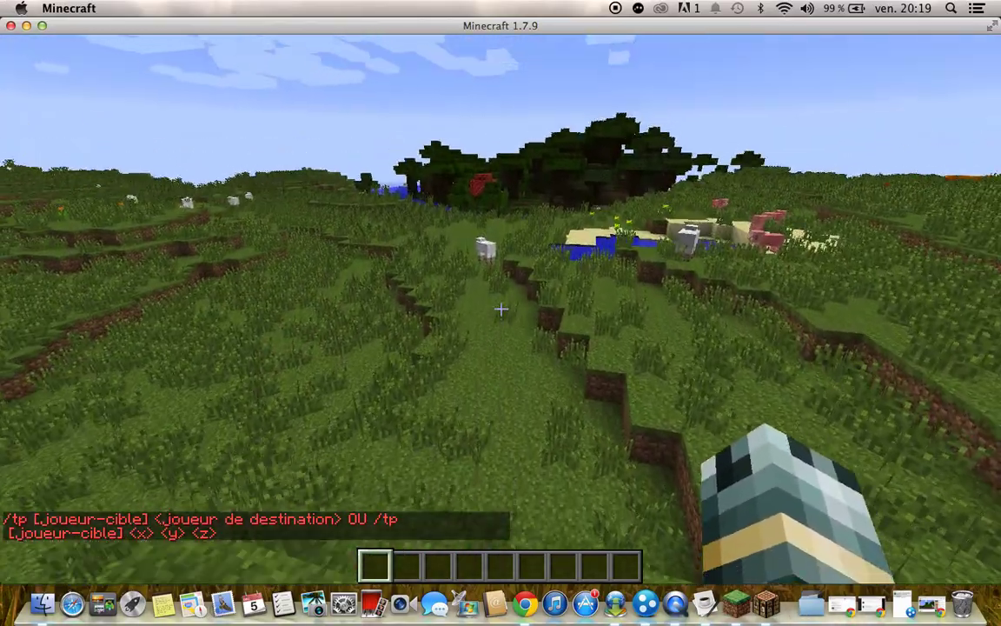
key("w")
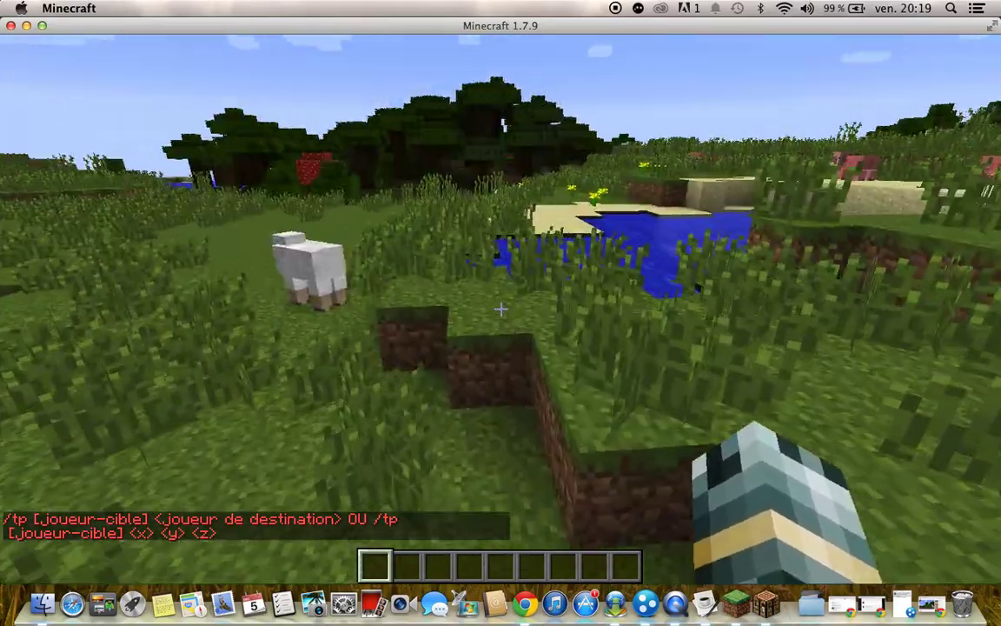
key("w")
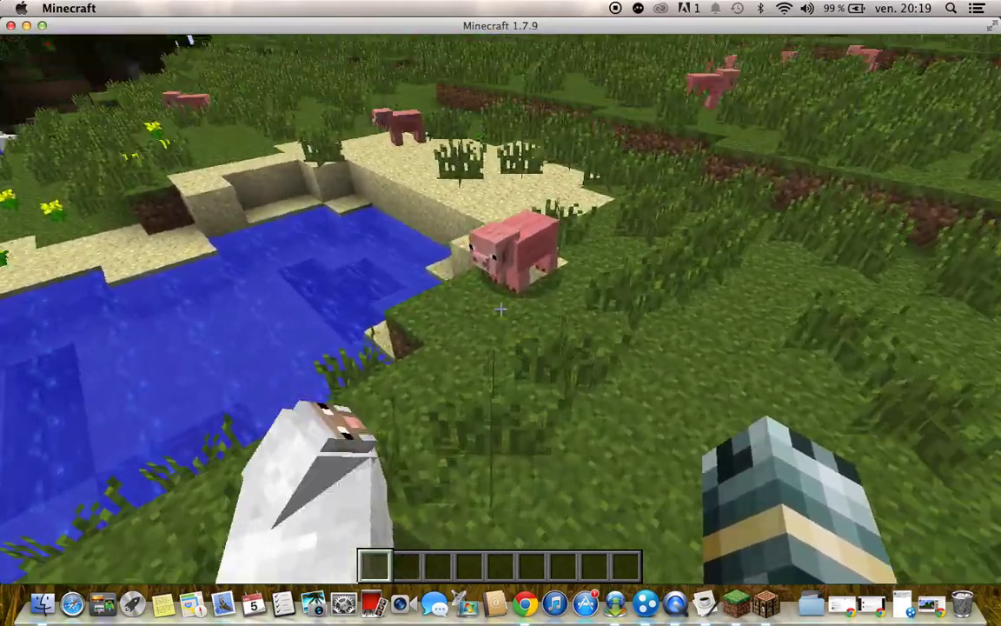
key("w")
left_click(501, 308)
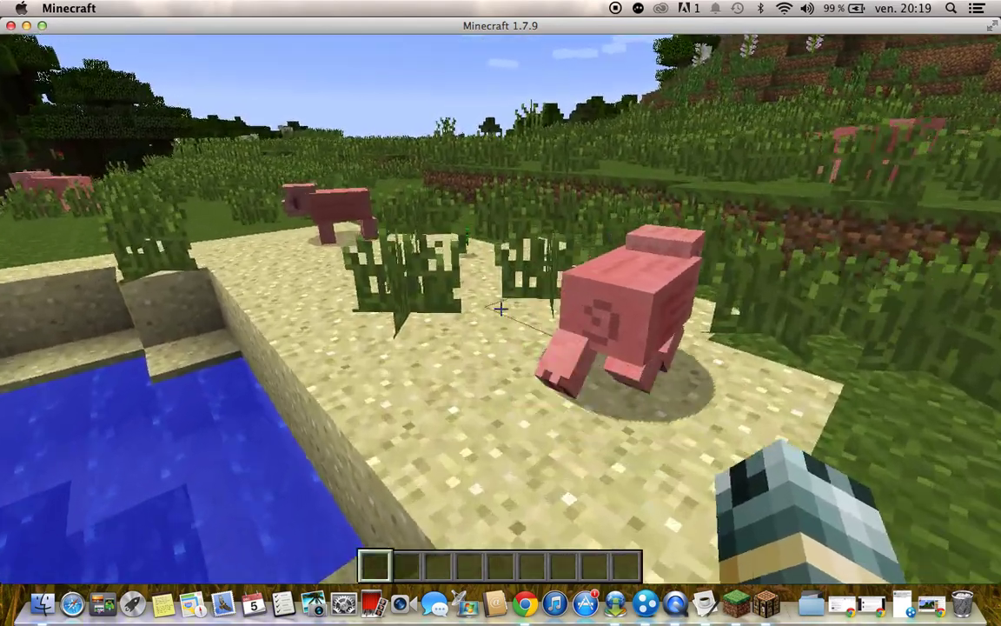
left_click(501, 308)
Draft an /op command for another player, run /op without a name to look up its syntax, and collect the dropped wheat seeds.
key("t")
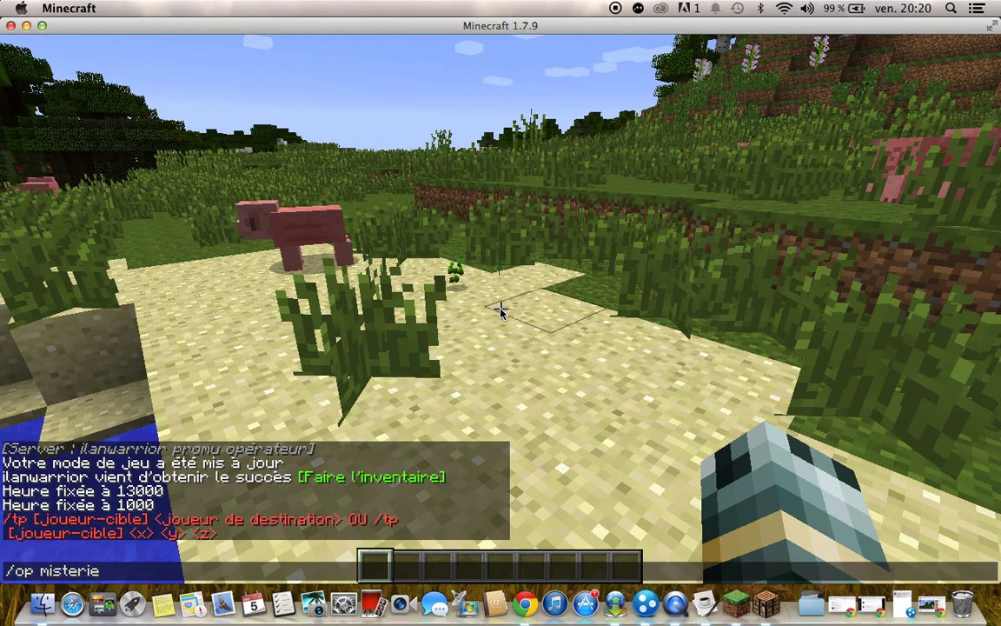
type("n")
key("Return")
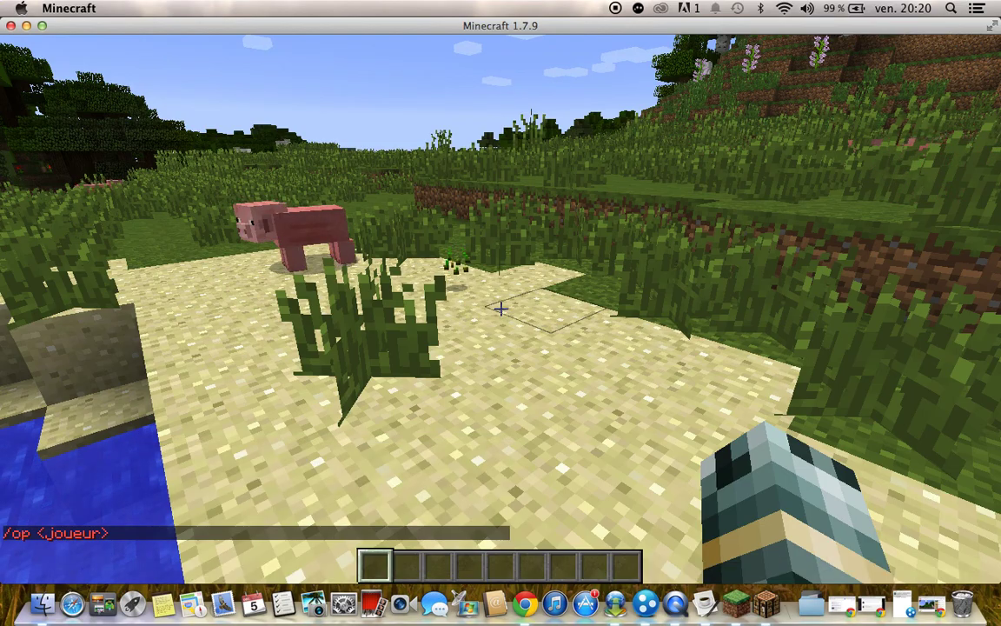
key("w")
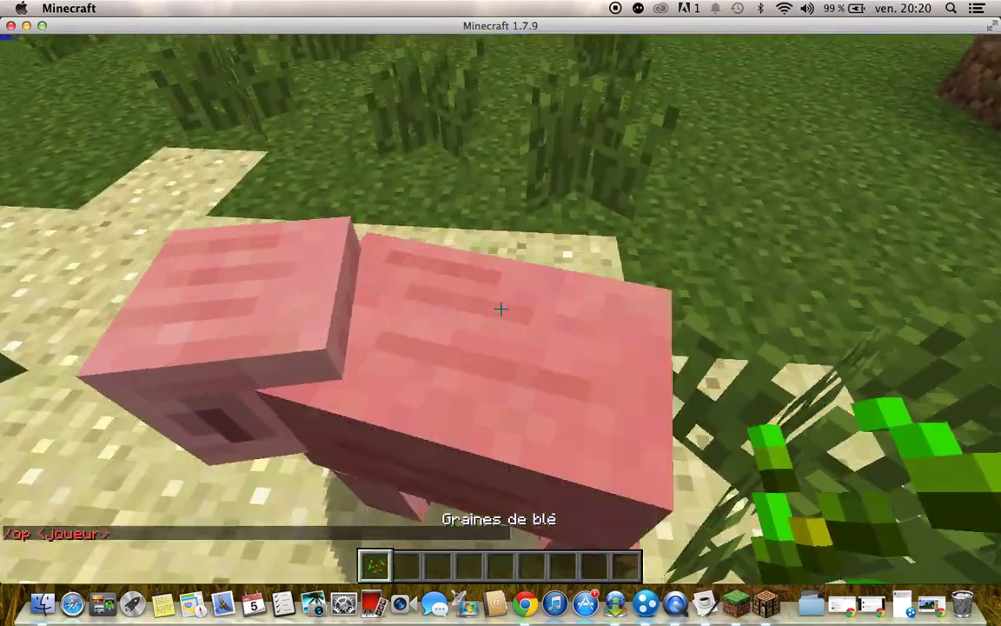
Run the /deop command without a player name to look up its syntax.
key("slash")
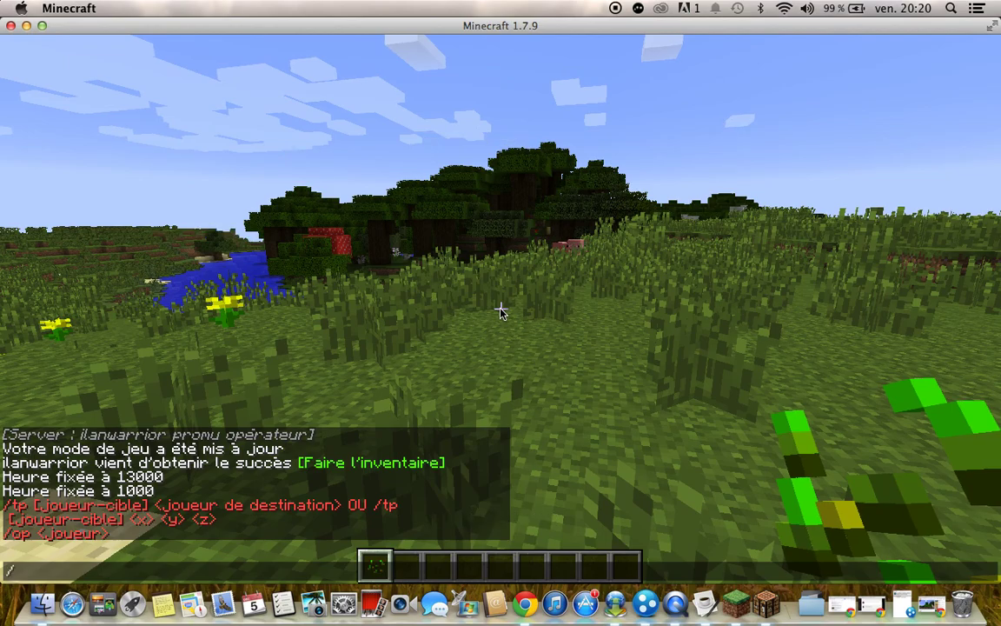
type("deop")
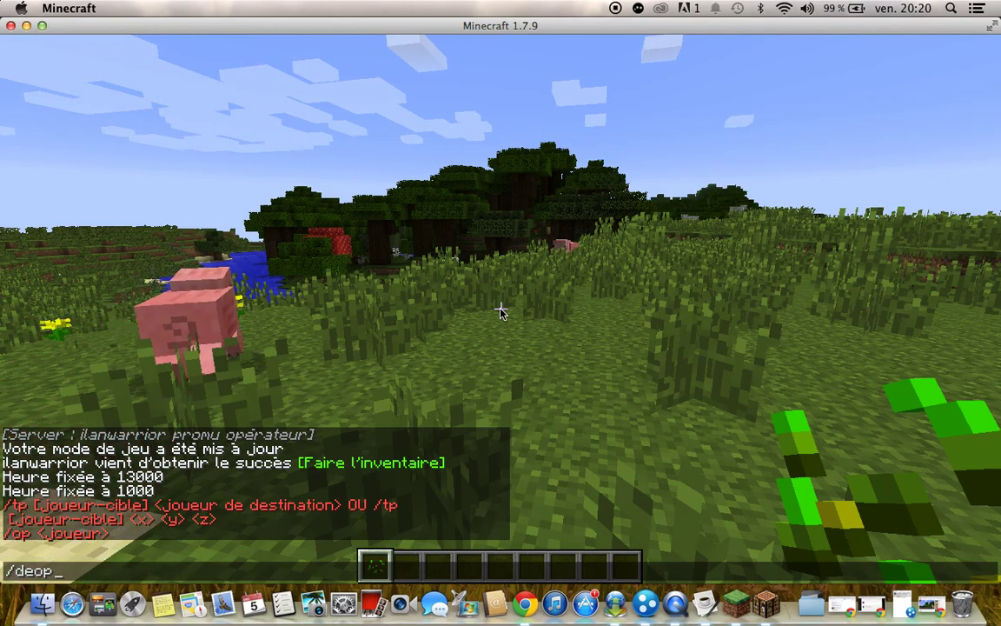
type("w")
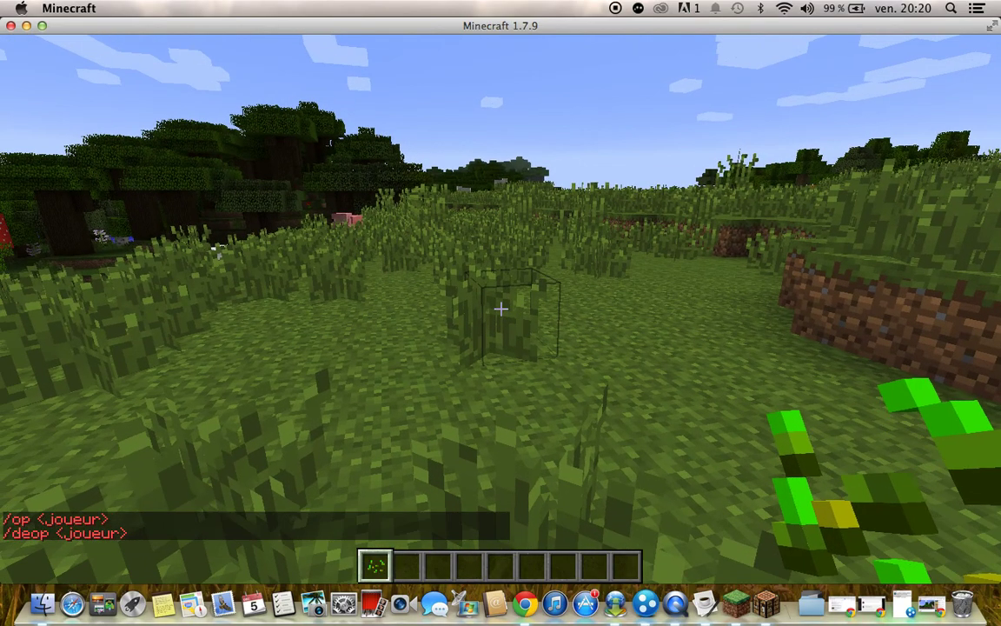
type("w")
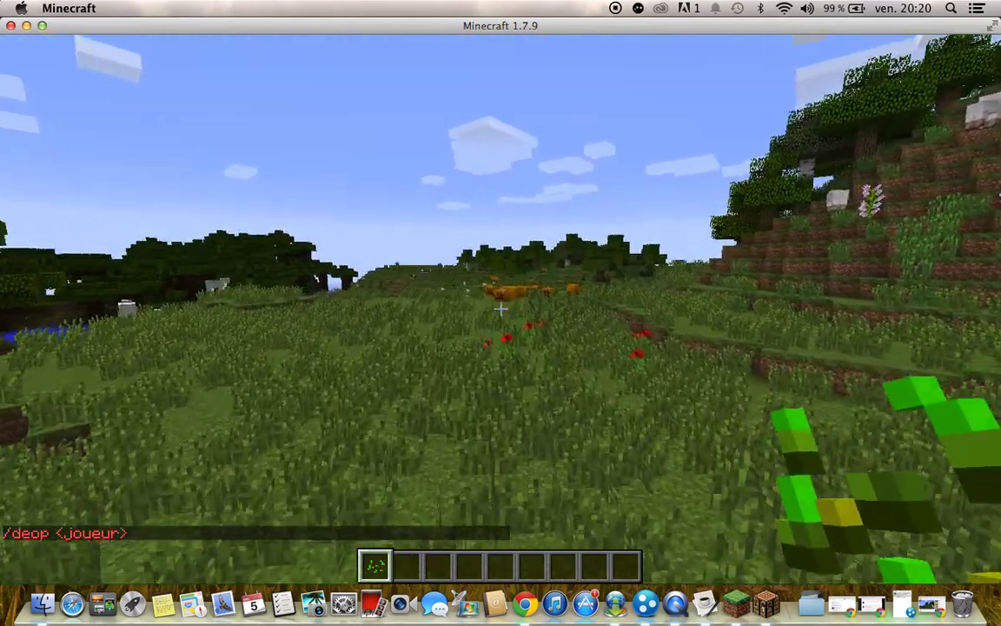
type("w")
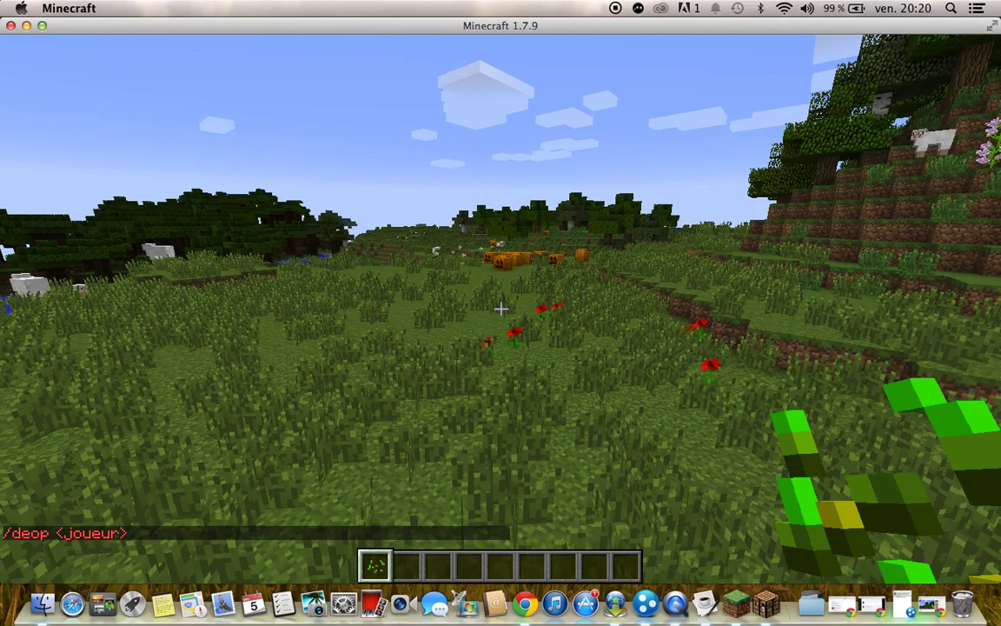
type("w")
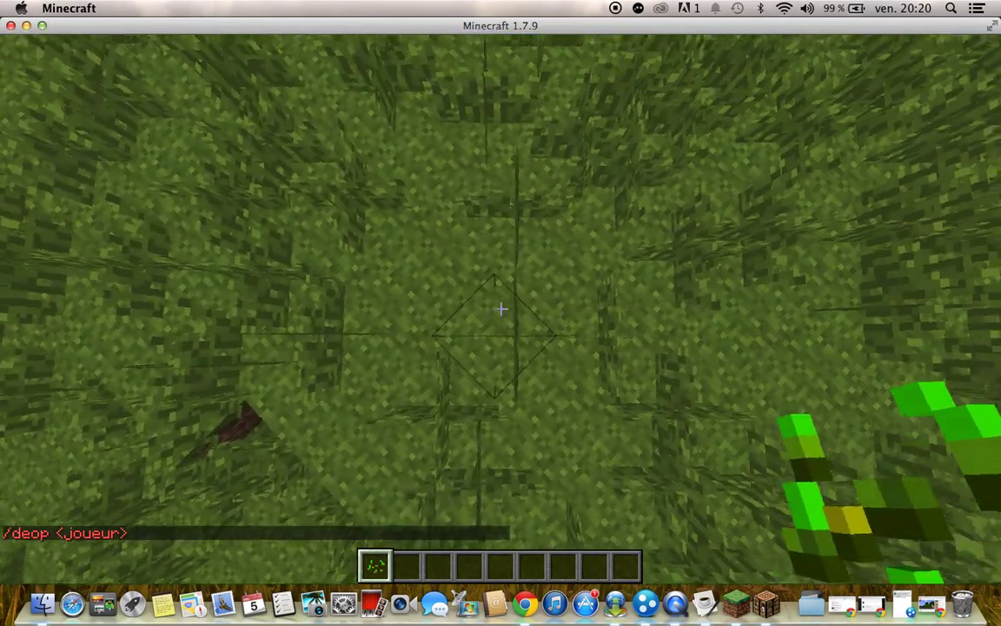
type("w")
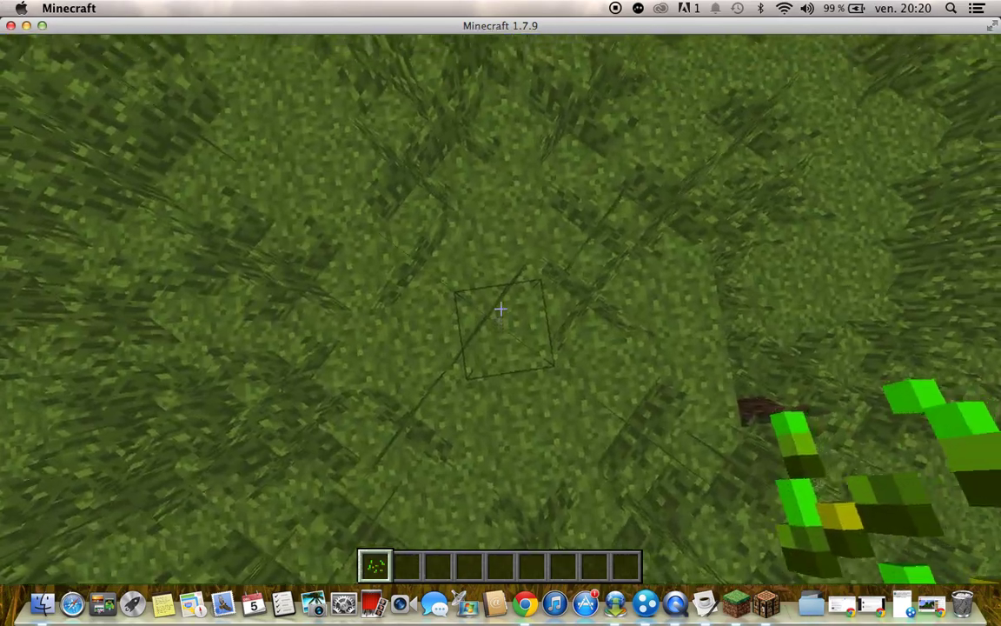
type("w")
Kill the current player with the /kill command and respawn, repeating the command and the respawn once.
key("slash")
type("kill misterie")
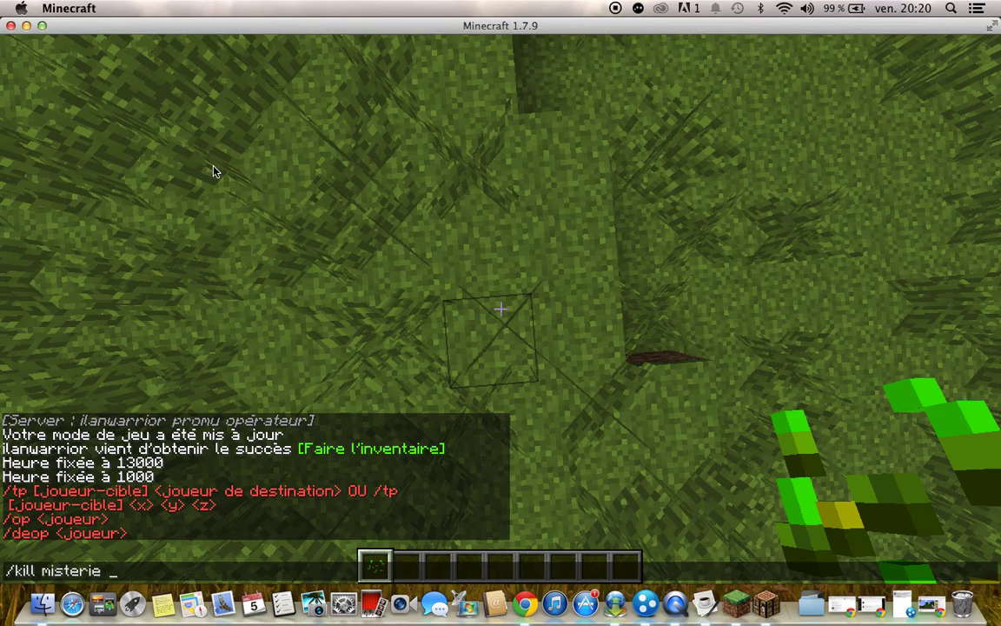
key("Return")
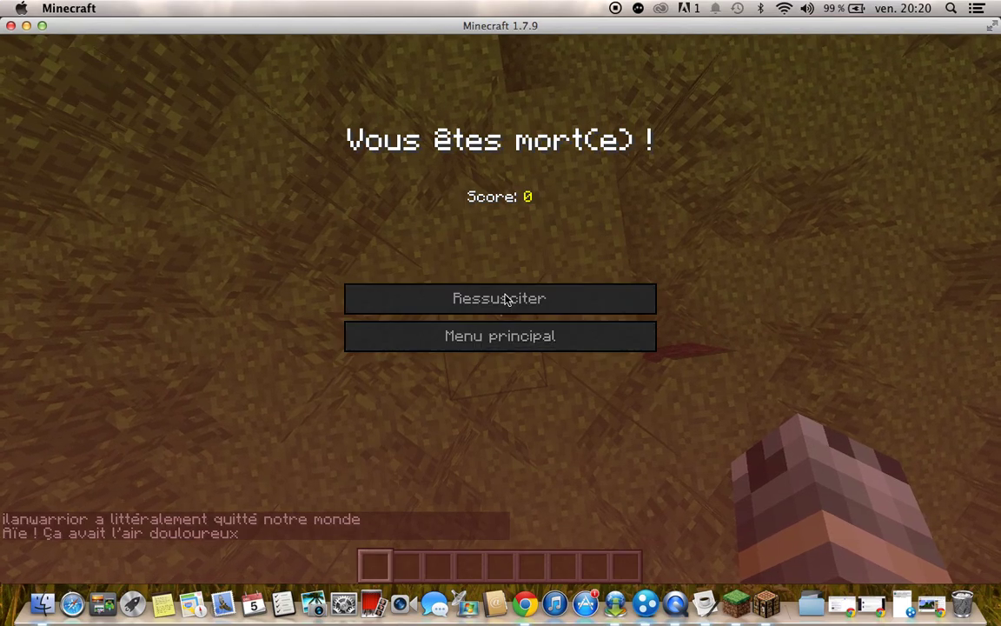
left_click(506, 300)
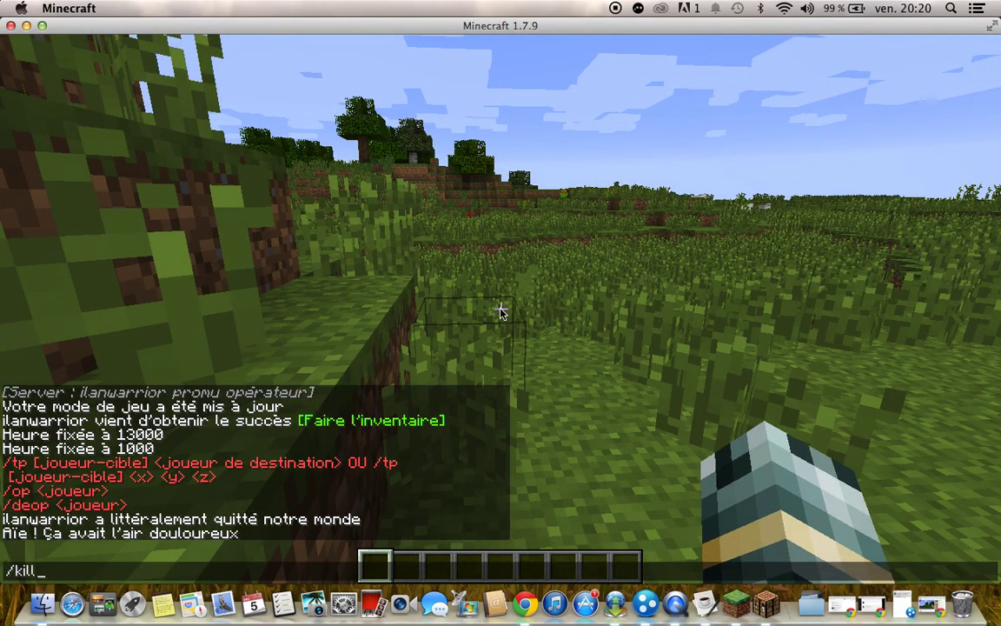
key("Return")
left_click(502, 301)
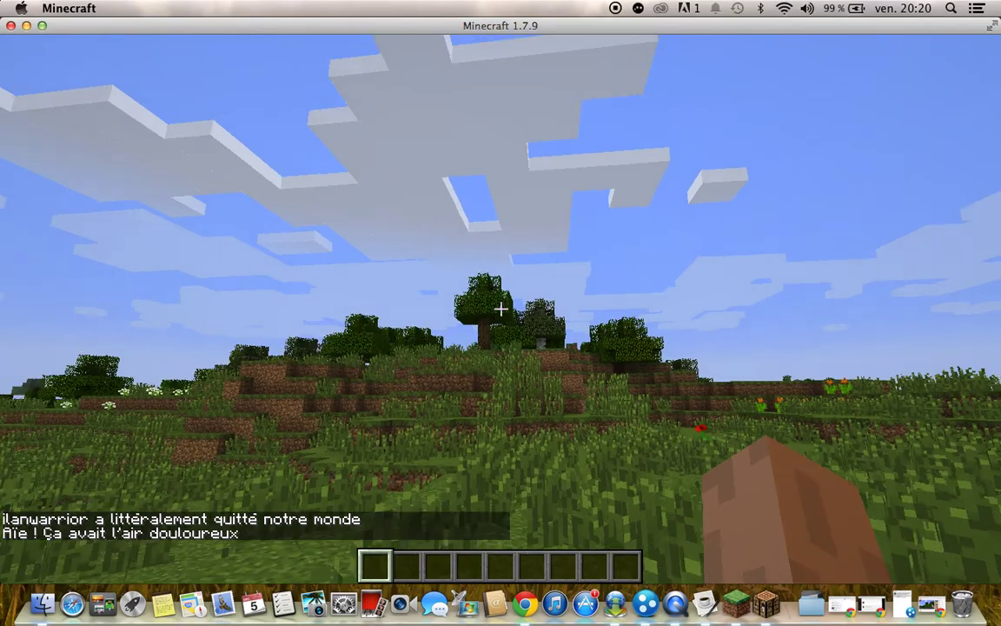
View the player's survival inventory from the creative inventory and return to the game.
key("e")
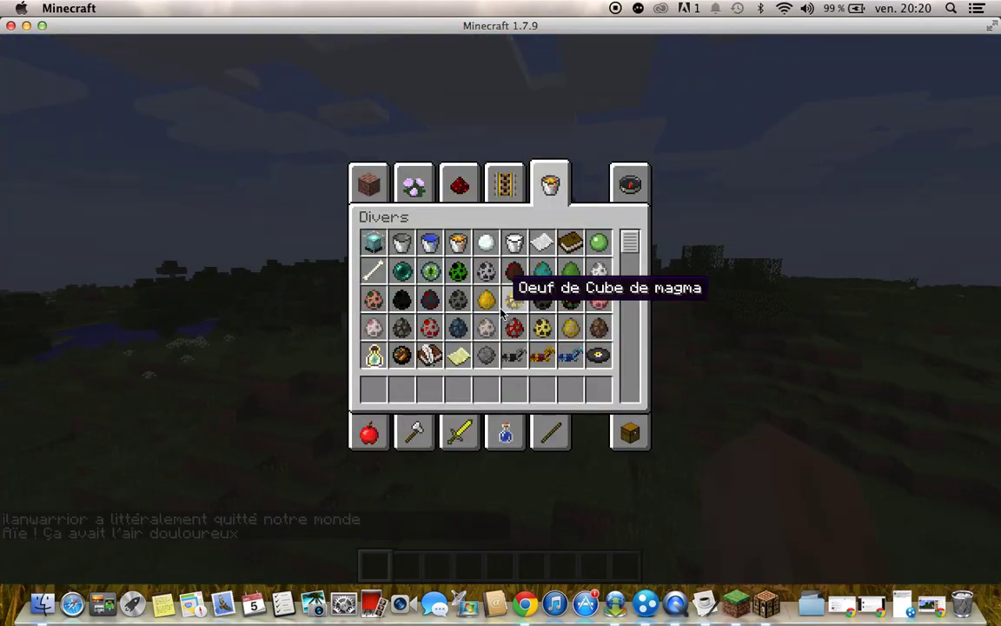
left_click(632, 435)
key("e")
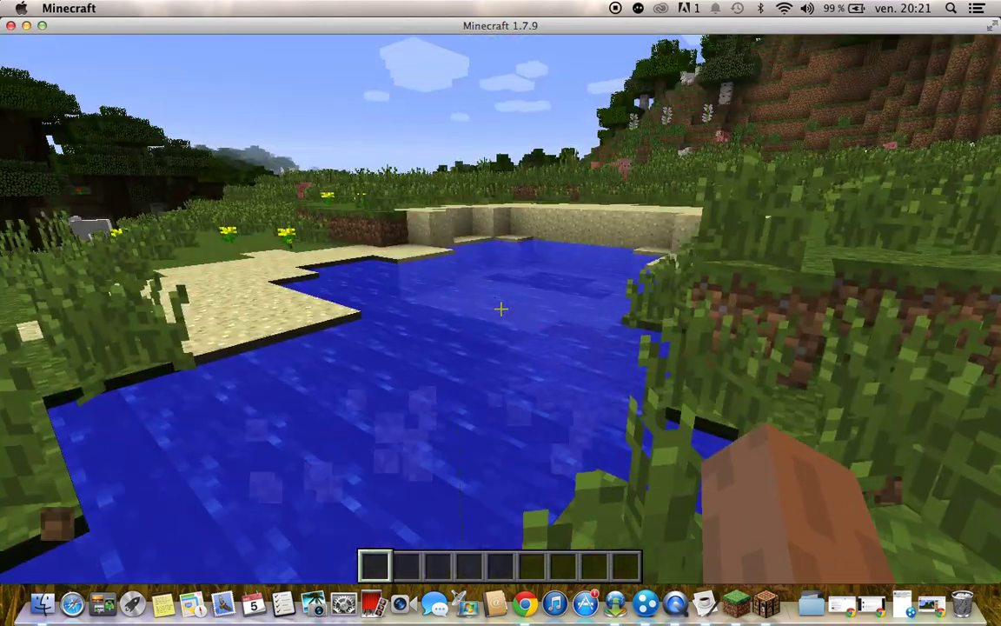
Pause the game and close the Minecraft 1.7.9 game window.
key("Escape")
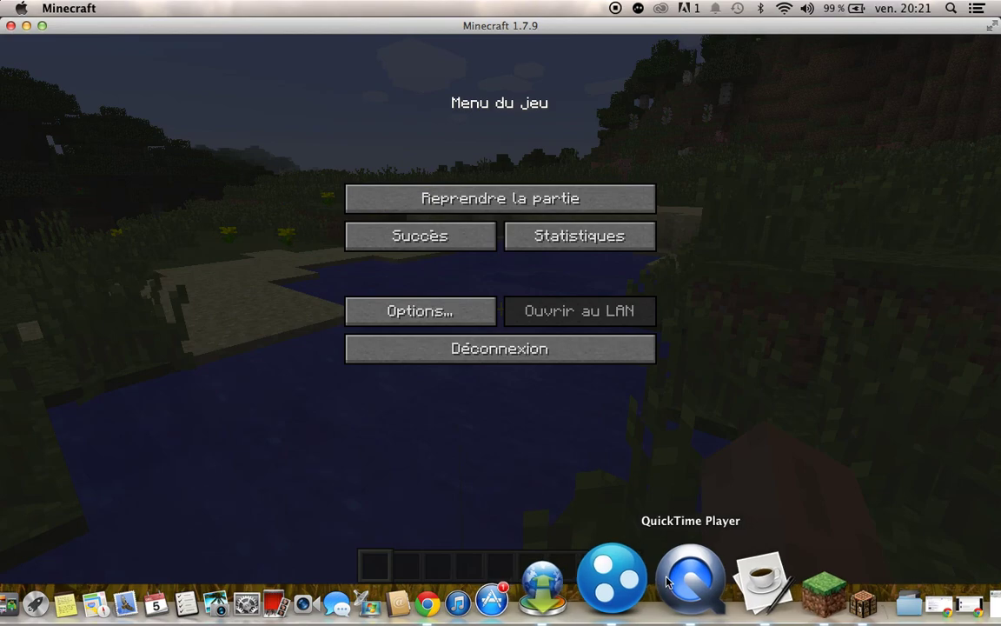
right_click(667, 584)
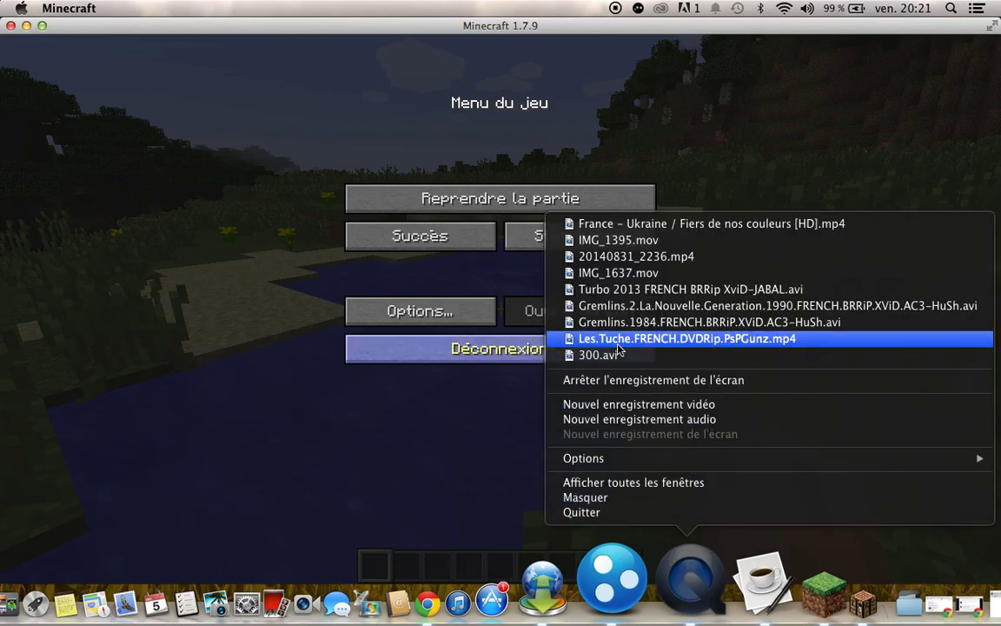
left_click(10, 25)
Open the "serveur minecraft 2" desktop folder, point out minecraft_server.1.7.9.jar by selecting it, and close the folder window.
left_click(950, 380)
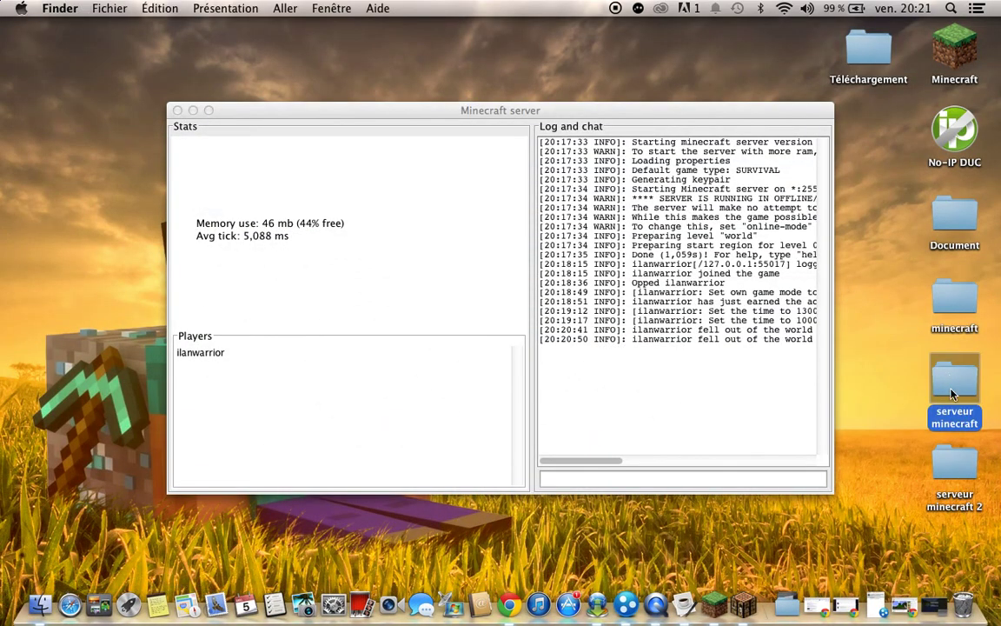
left_click(960, 472)
double_click(970, 460)
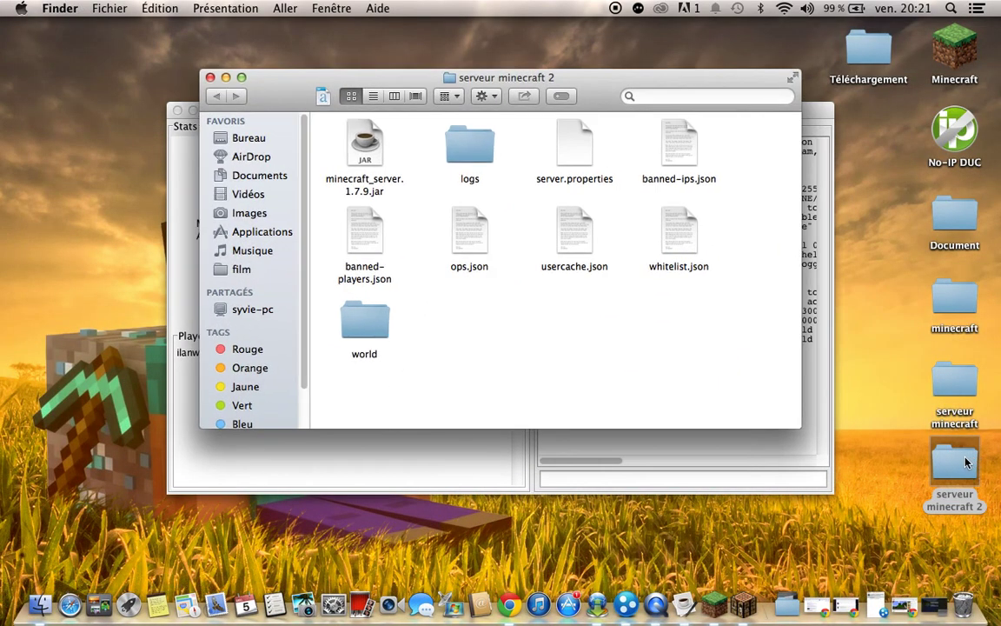
left_click(365, 165)
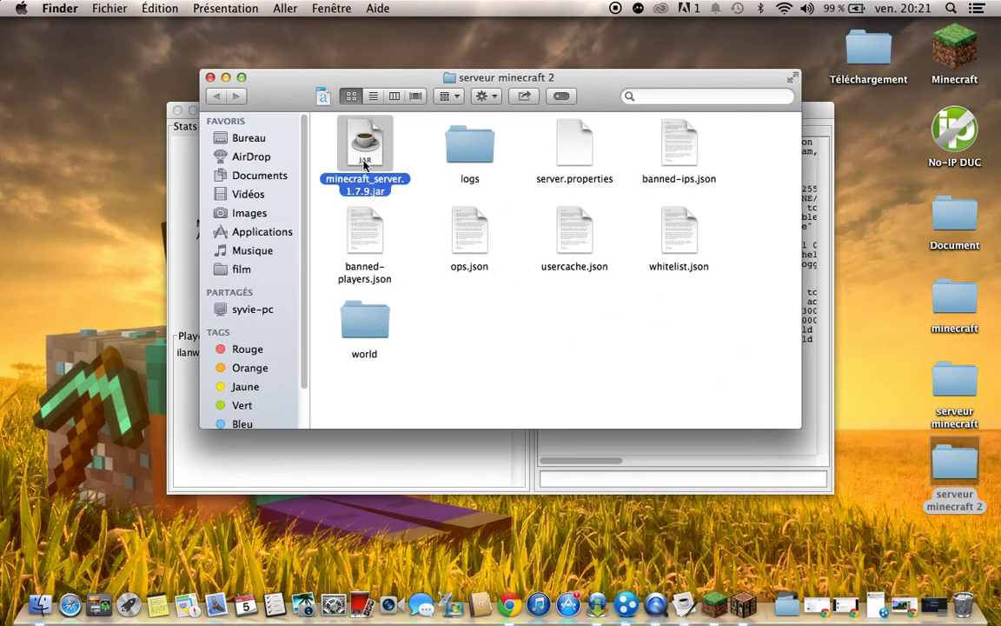
left_click(210, 78)
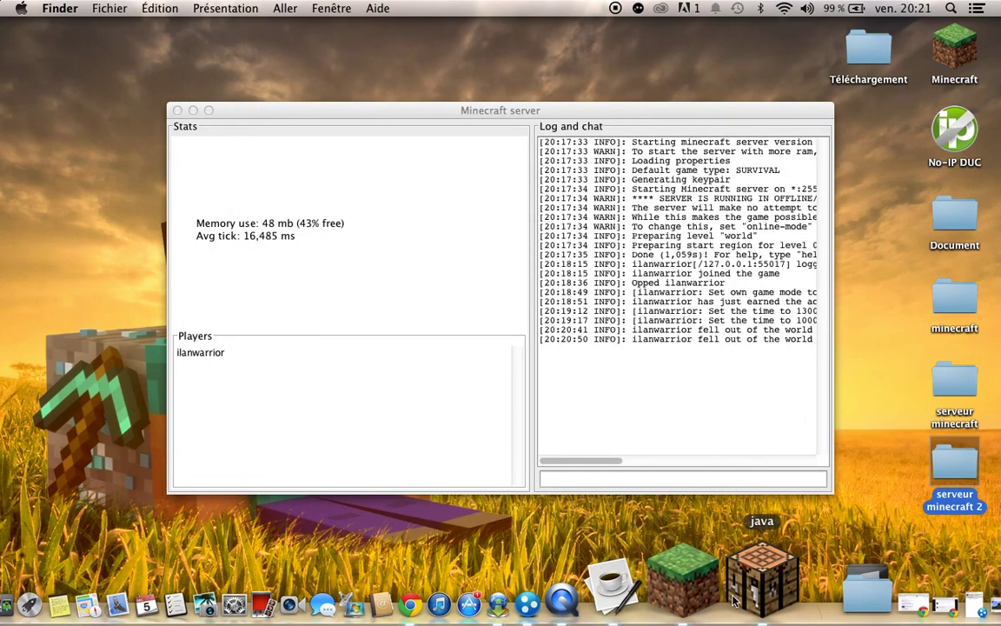
right_click(663, 578)
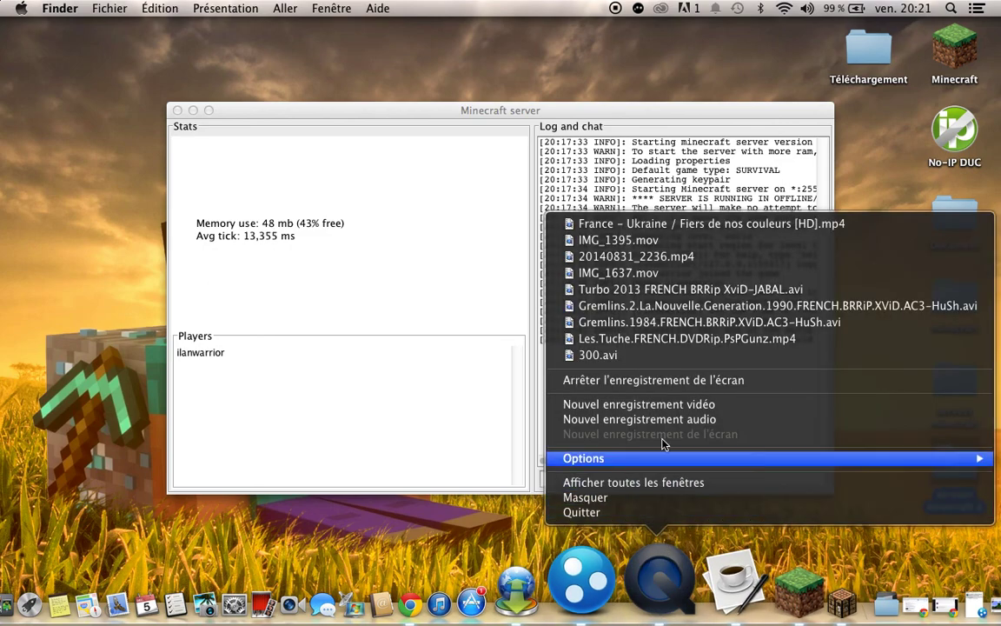